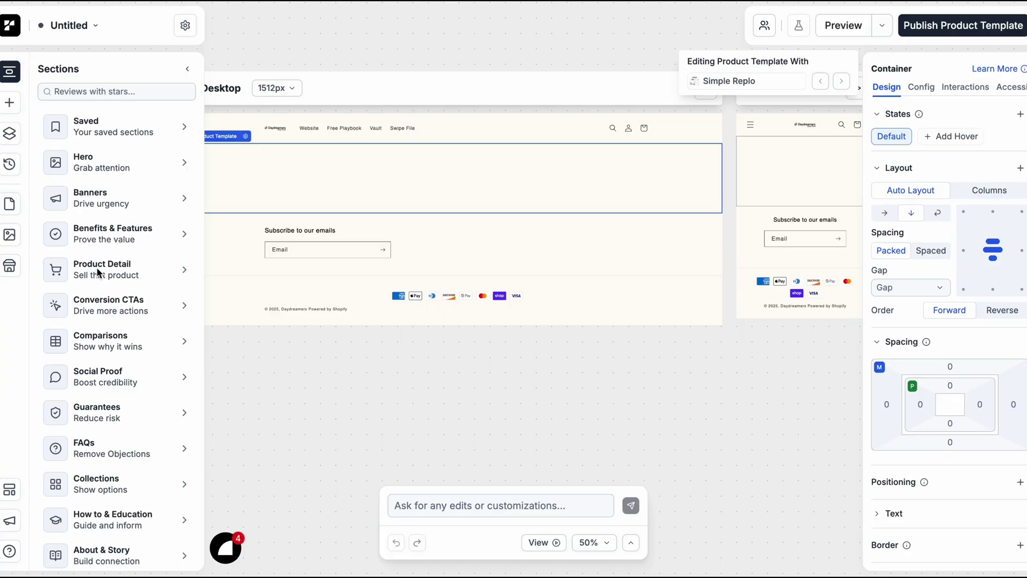
Step: Add the Slumberly Sleep Symbiotic section from the Product Detail sections to the empty product template
scroll(316, 300, down, 8)
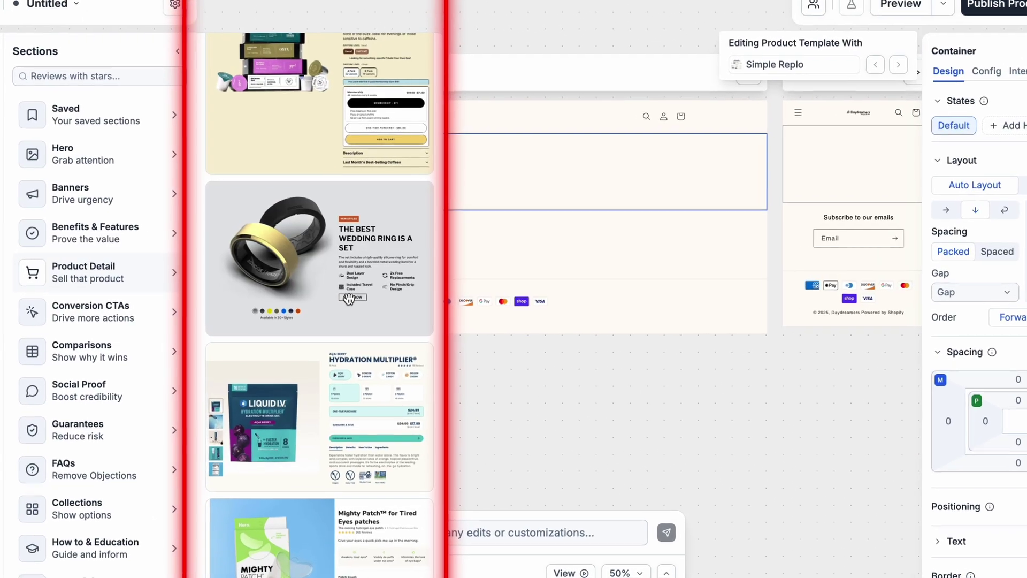
scroll(351, 301, down, 10)
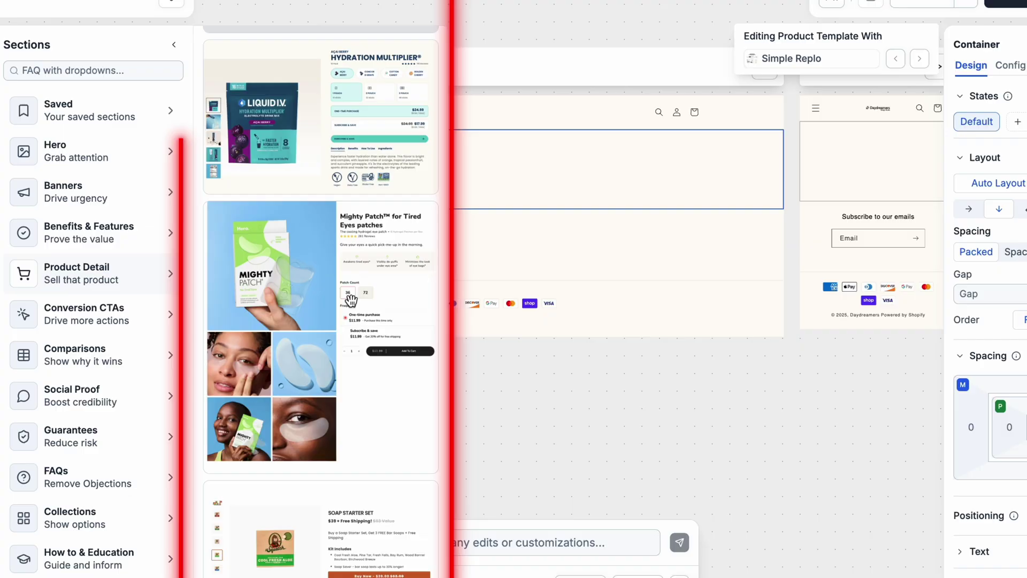
scroll(351, 301, down, 3)
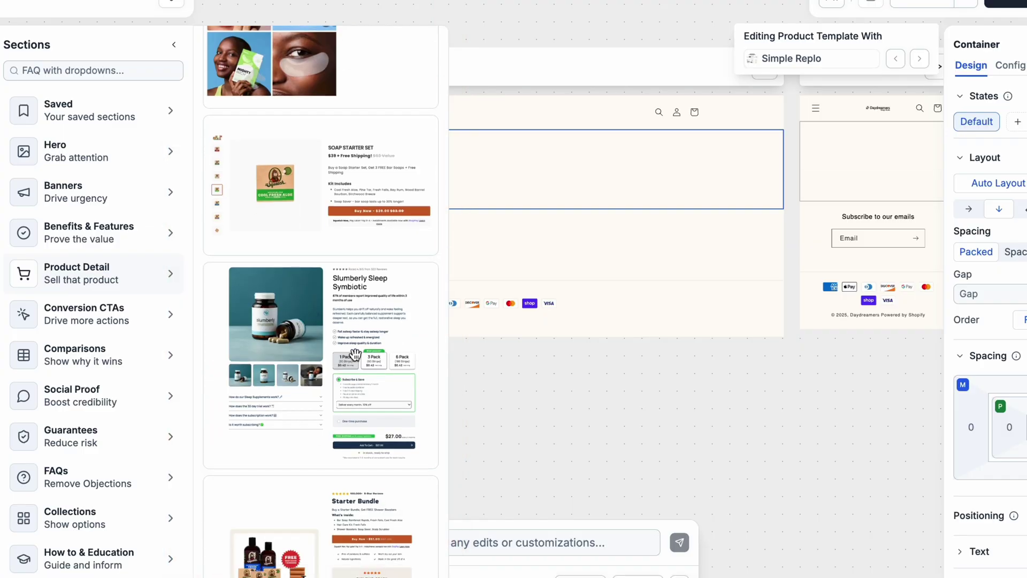
click(355, 354)
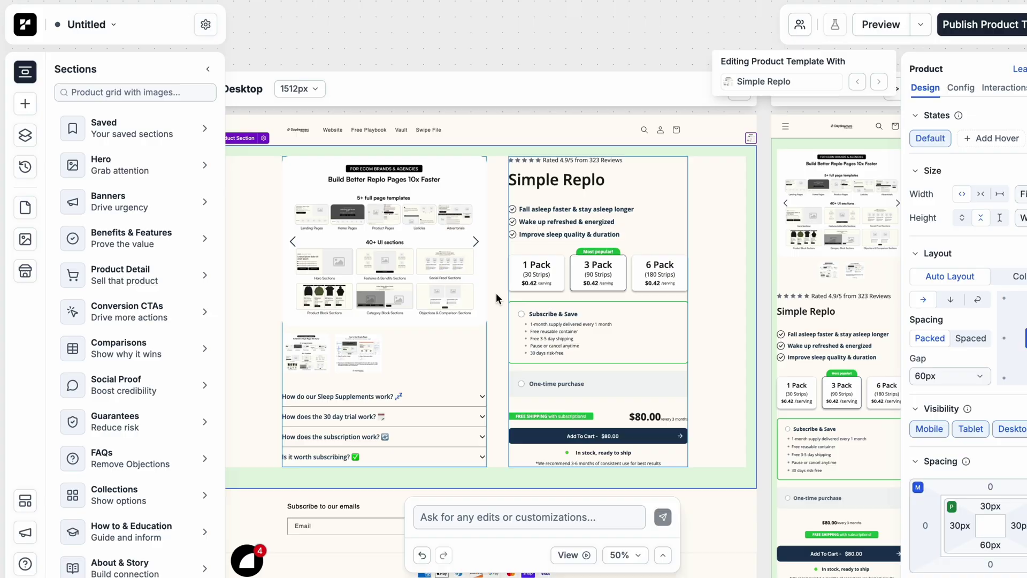
Step: Assign dynamic data to the items of the Quantity Selection list in Product Details, and select the content of Quantity 1
click(522, 223)
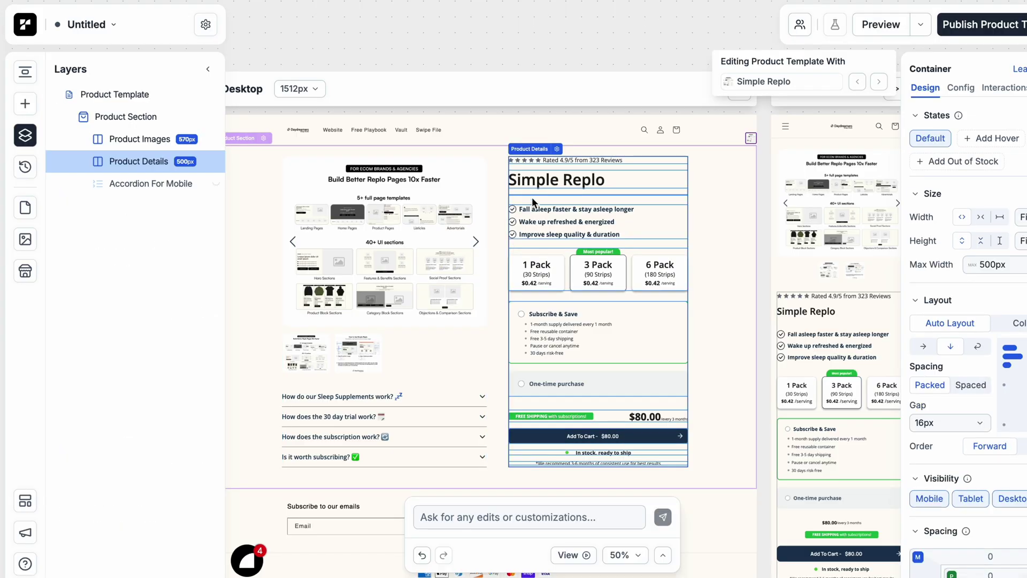
click(425, 230)
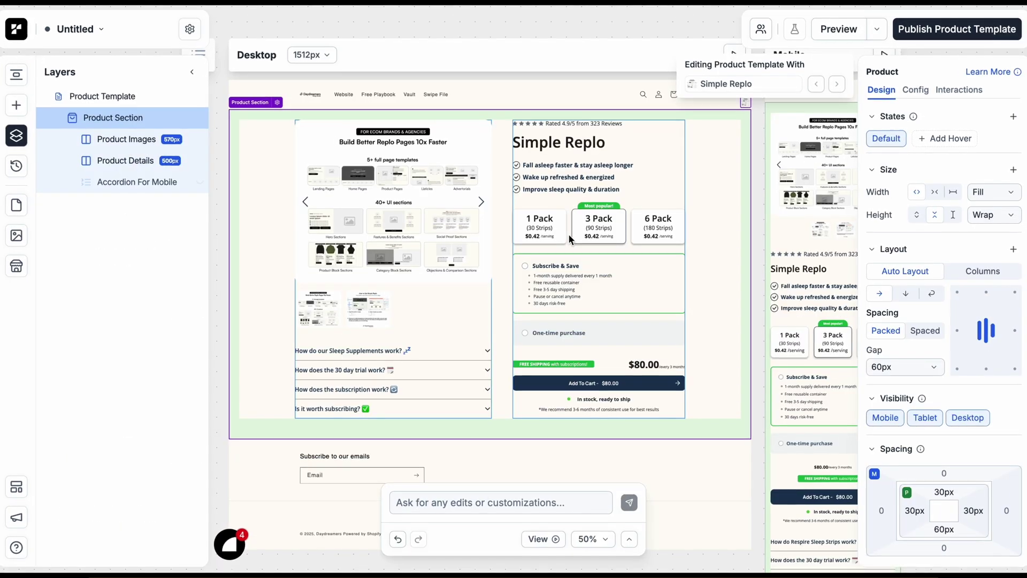
click(570, 222)
click(569, 220)
click(922, 87)
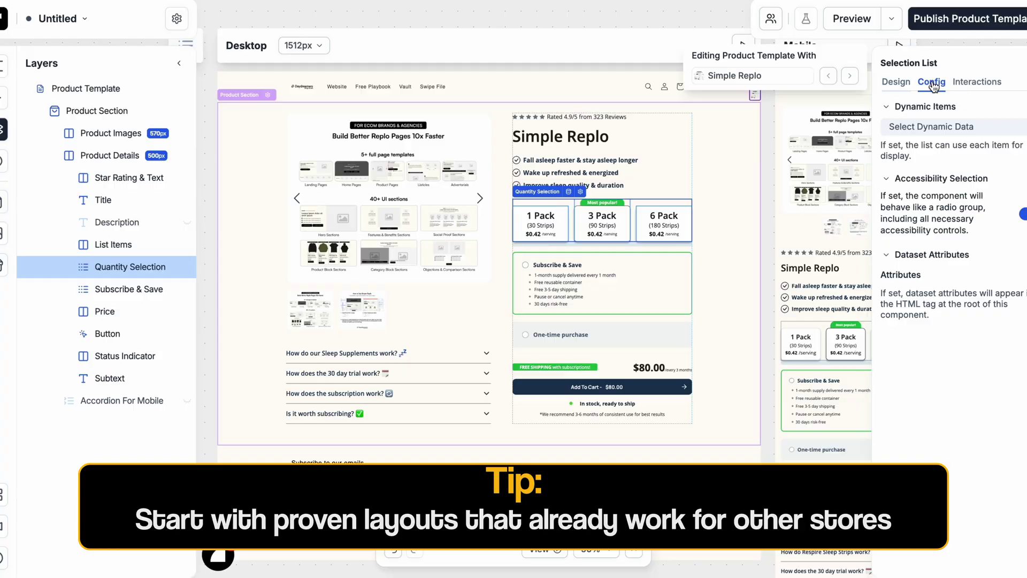
click(921, 130)
click(955, 208)
click(692, 225)
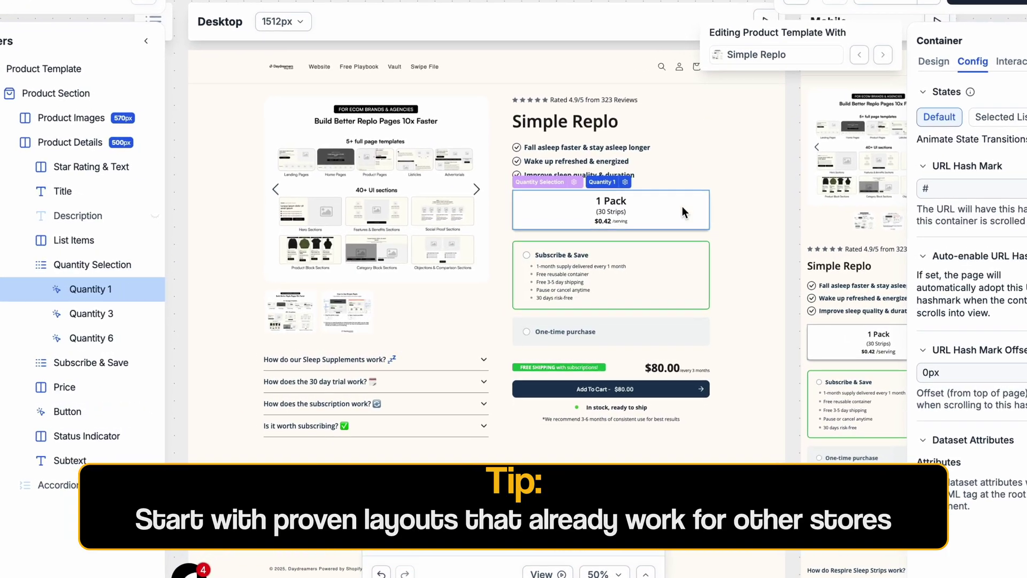
click(682, 206)
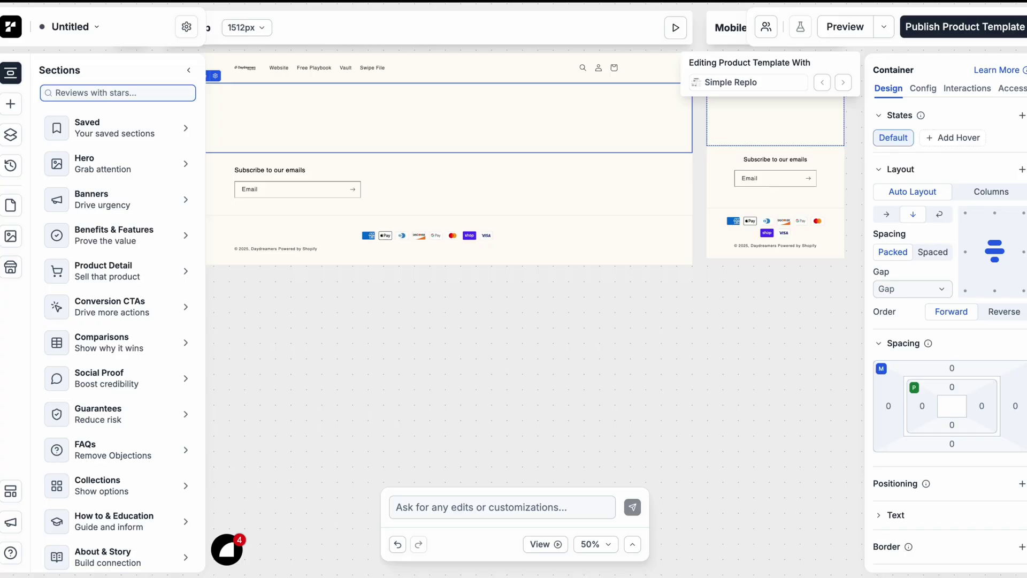
Step: Browse the page template library filtered to PDP templates and pick the Slumberly Subscription Prescription template
click(16, 499)
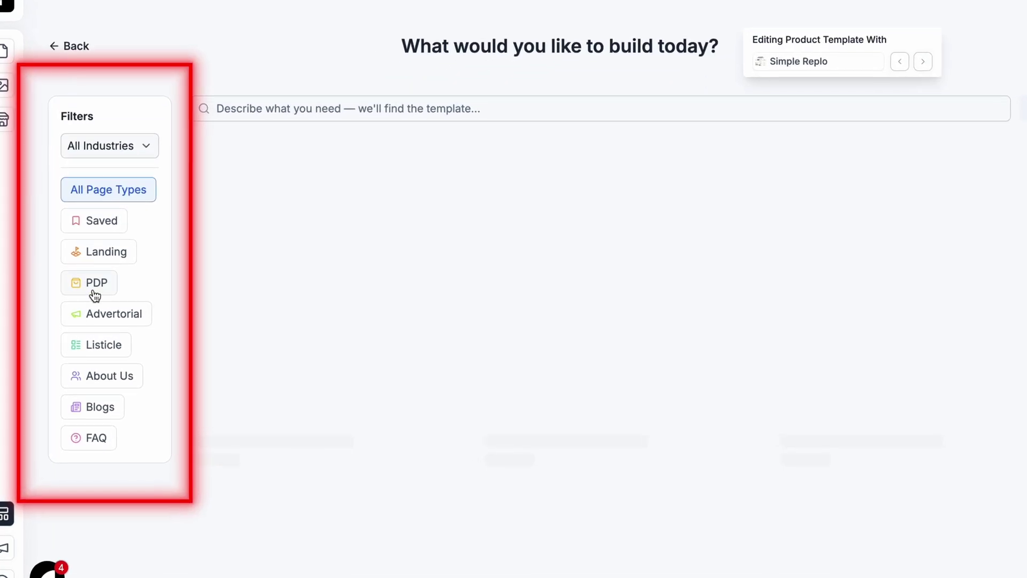
click(95, 289)
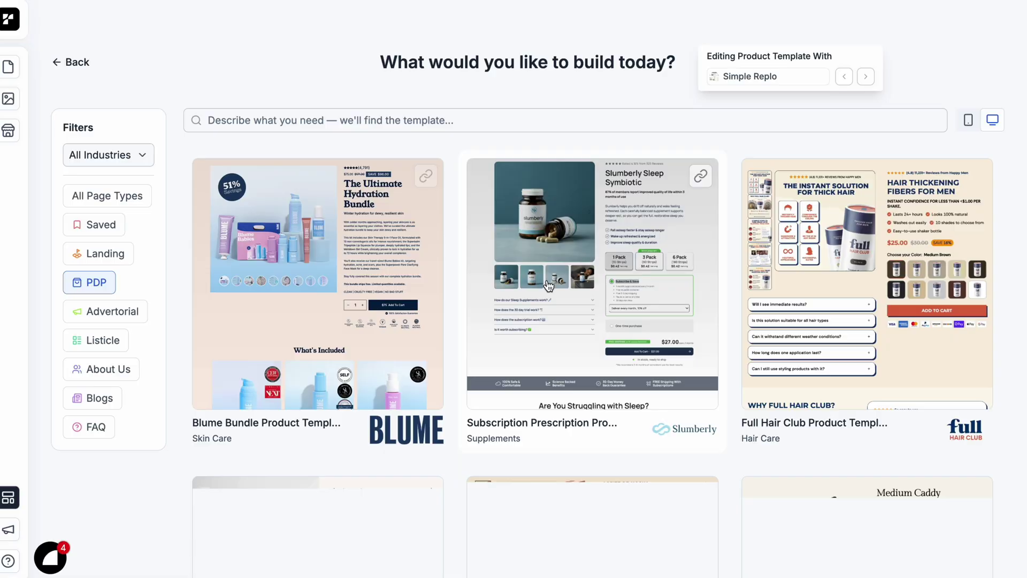
click(548, 286)
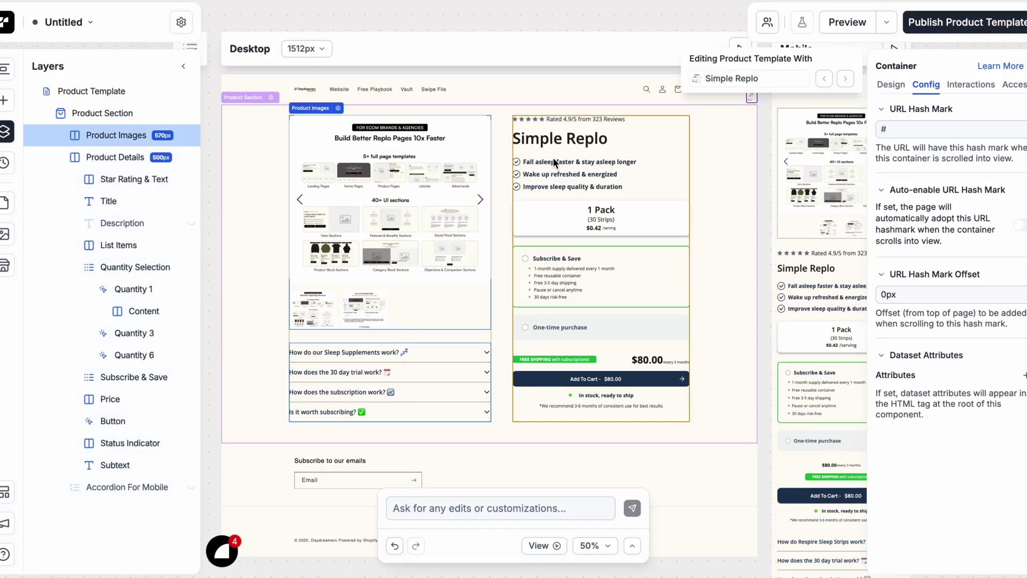
Step: Unlink the Title text in Product Details from its Product > Title data and open the product data choices
click(557, 140)
click(642, 126)
click(892, 85)
click(590, 138)
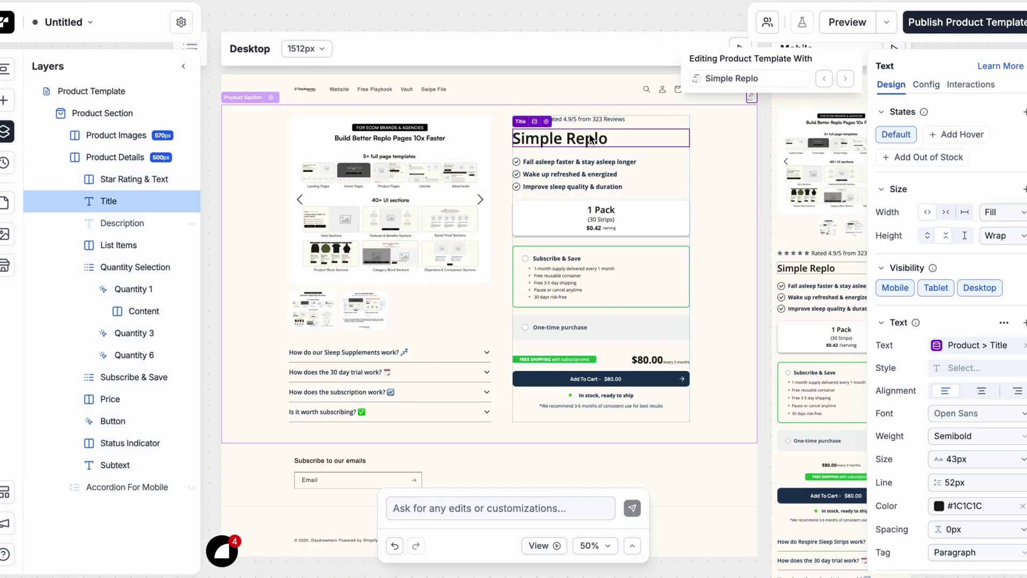
click(956, 349)
click(1023, 345)
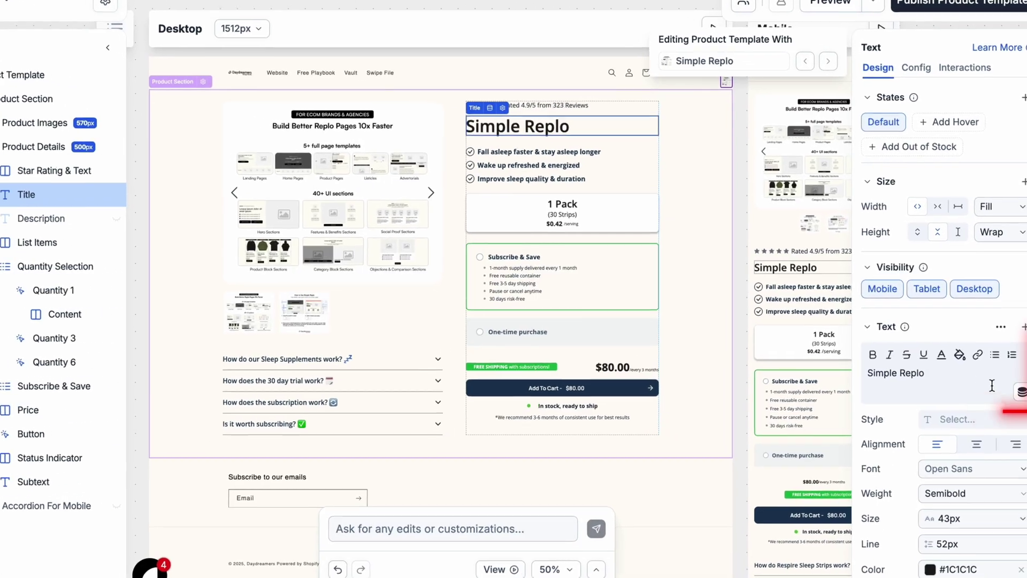
click(1022, 392)
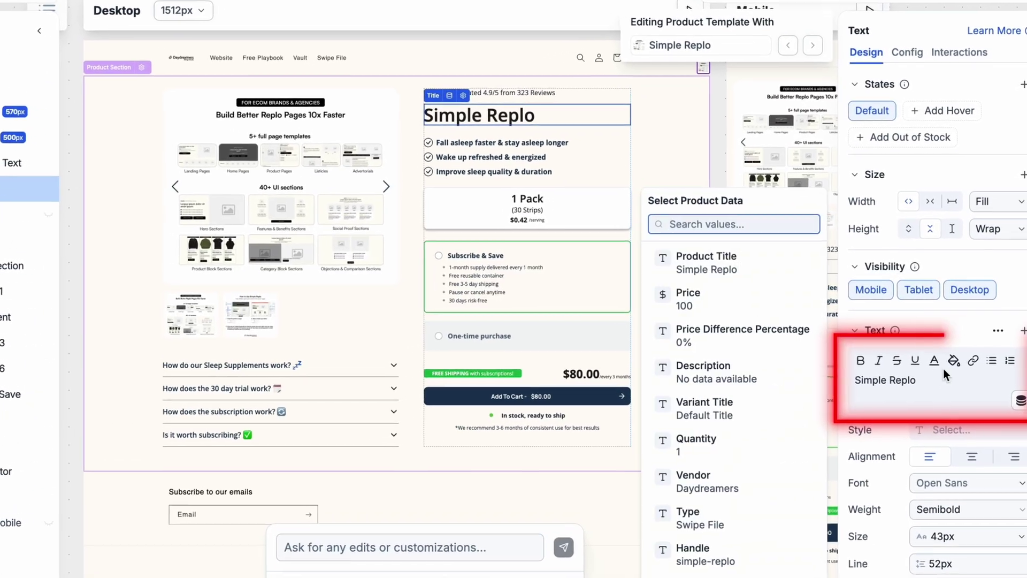
Step: Replace the title text with "afdkjfs" and reconnect it to the Product Title data
click(943, 370)
key(super+a)
text(afdkjfs)
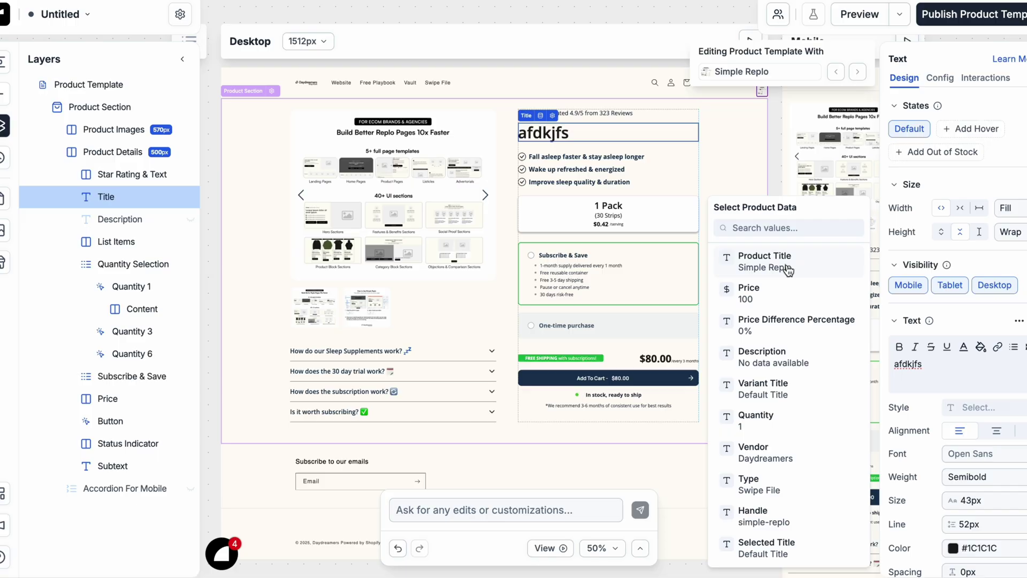
click(789, 270)
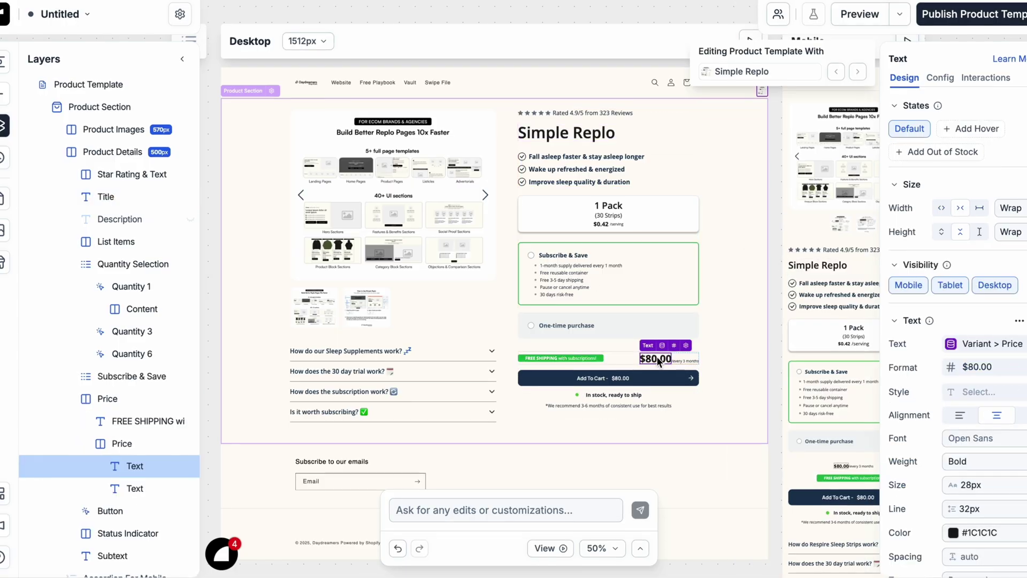
Step: Try rounded, plain formatting on the price above the Add To Cart button, and switch it back to precise currency formatting
click(977, 367)
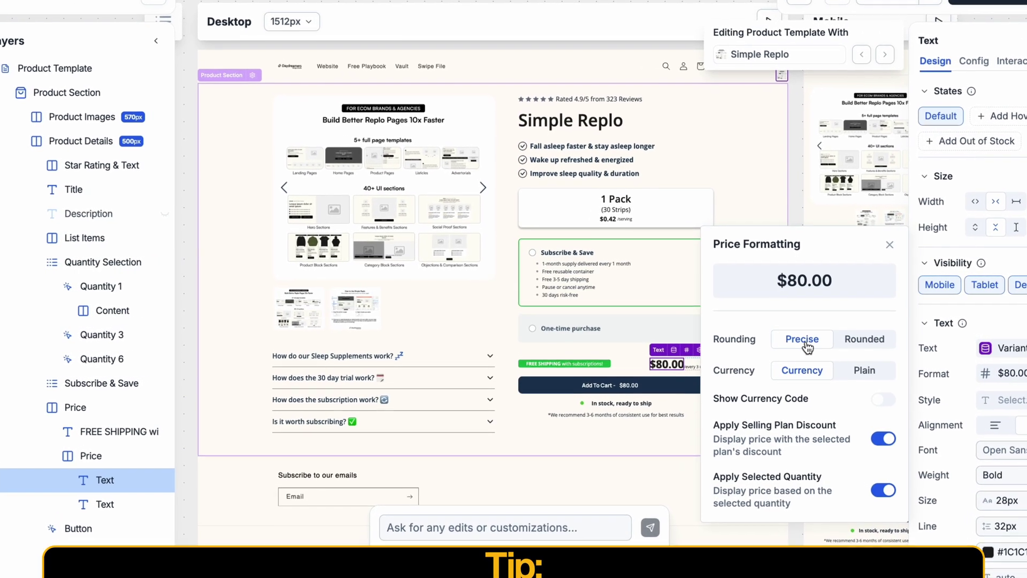
click(864, 338)
click(865, 370)
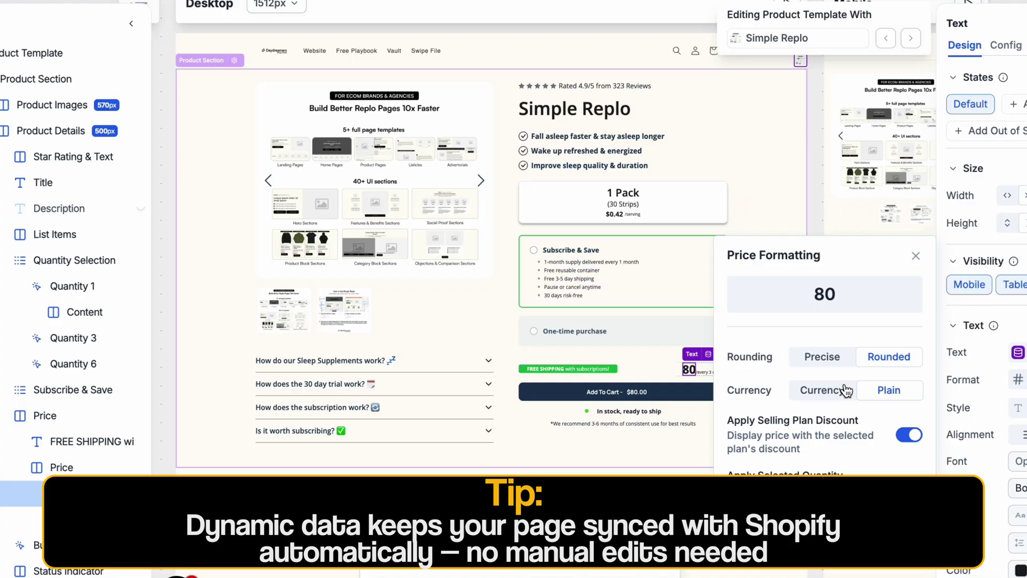
click(844, 391)
click(822, 356)
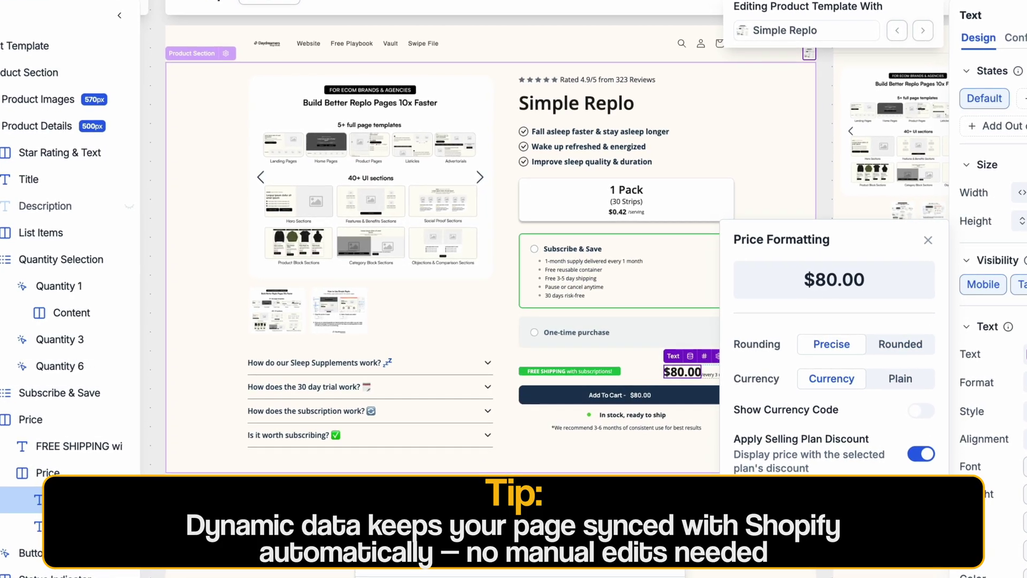
click(1022, 354)
click(835, 328)
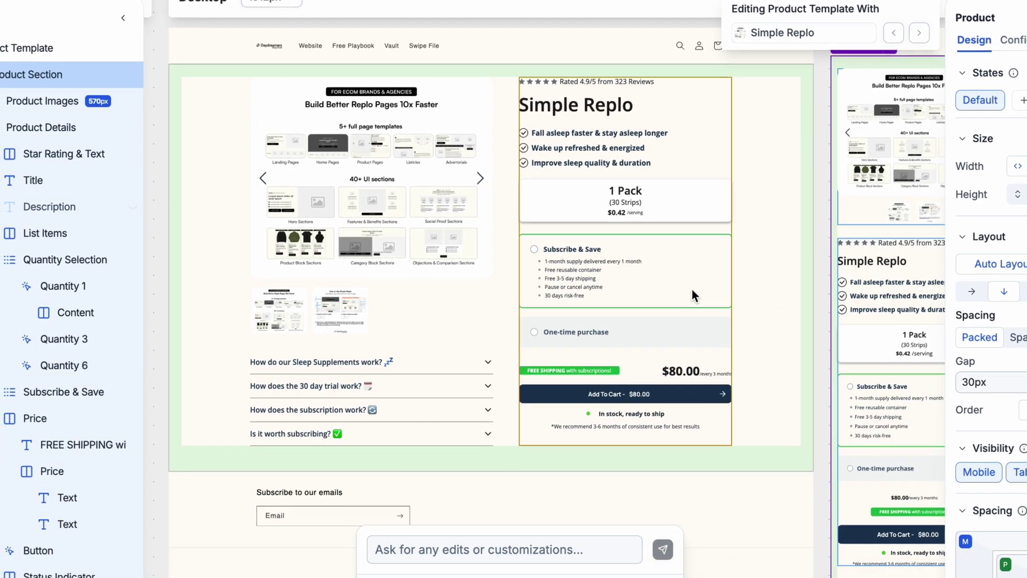
click(638, 146)
click(638, 146)
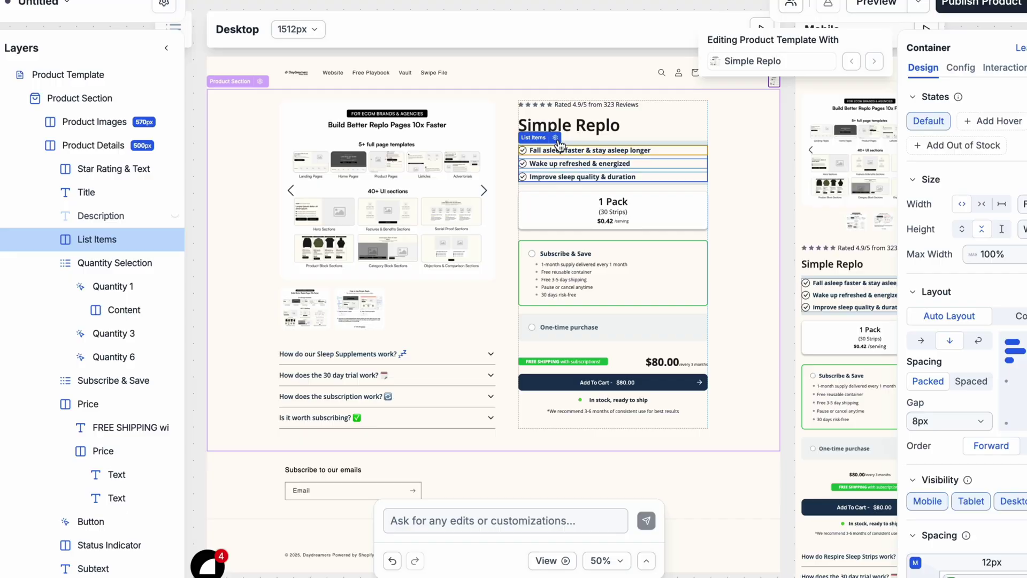
click(508, 126)
Step: Replace the Template Product connected to the Product Section with the Shopify Landing Page Builder Kit product
click(960, 68)
key(Escape)
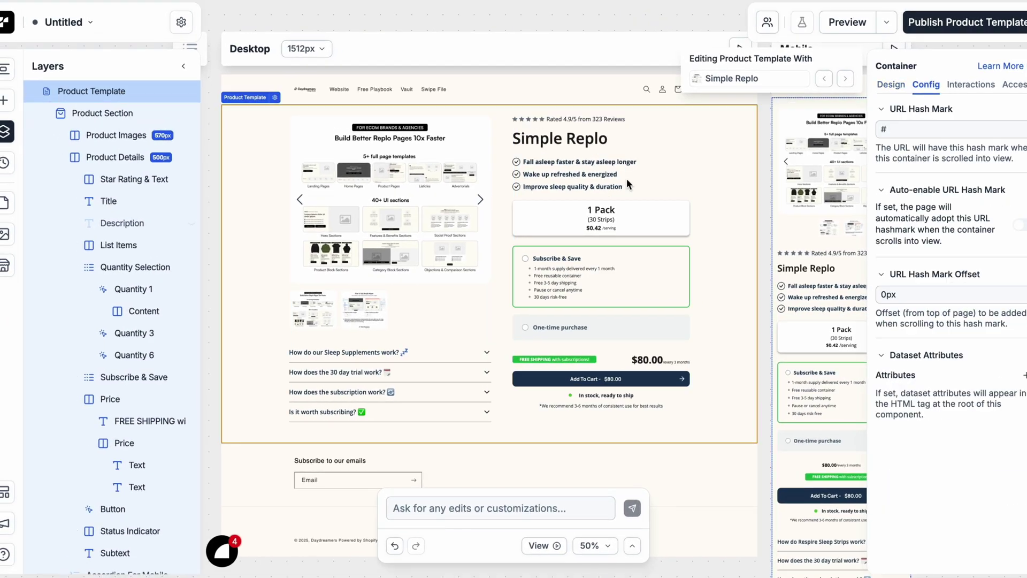
click(96, 119)
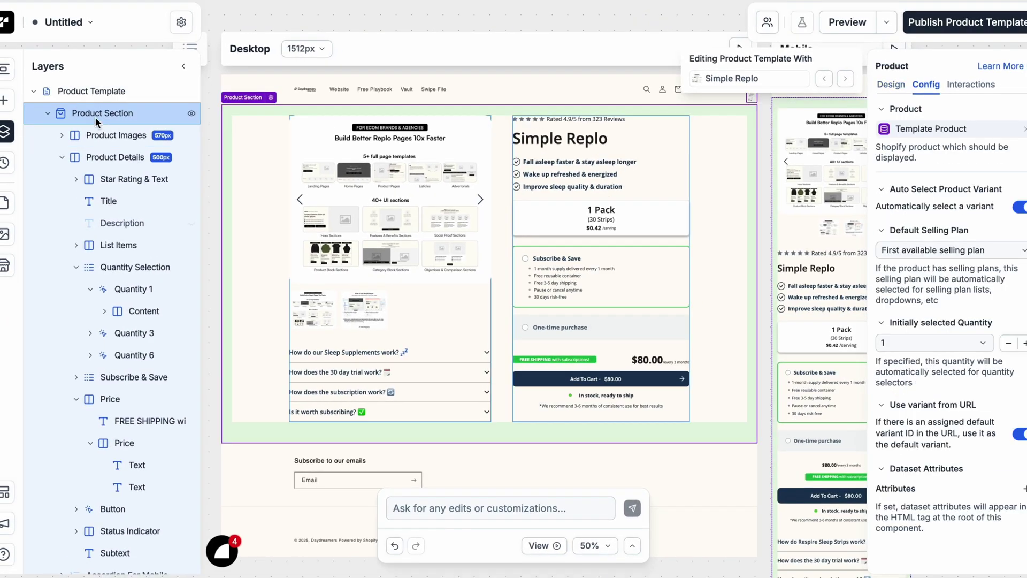
click(1023, 132)
click(954, 141)
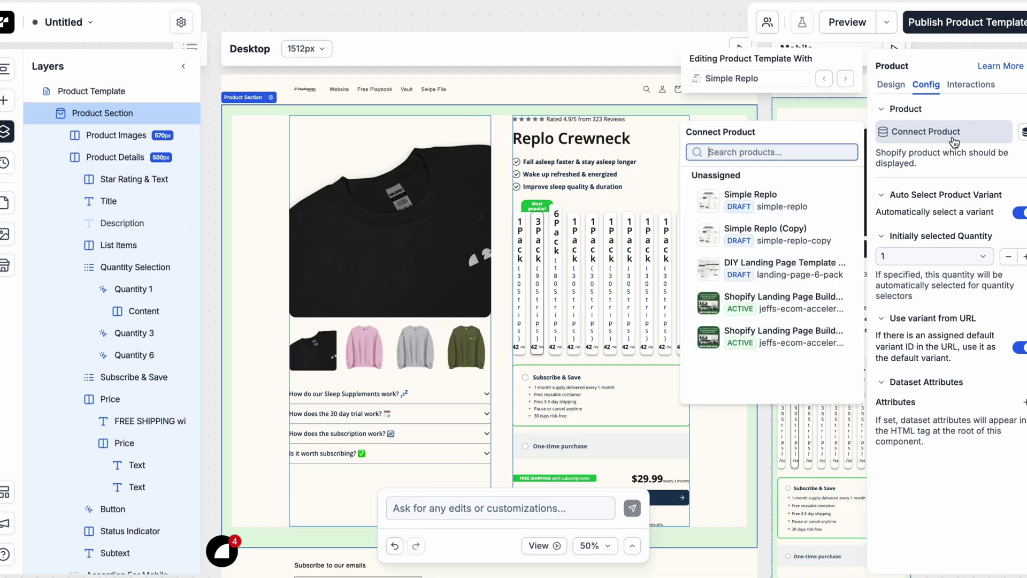
click(793, 300)
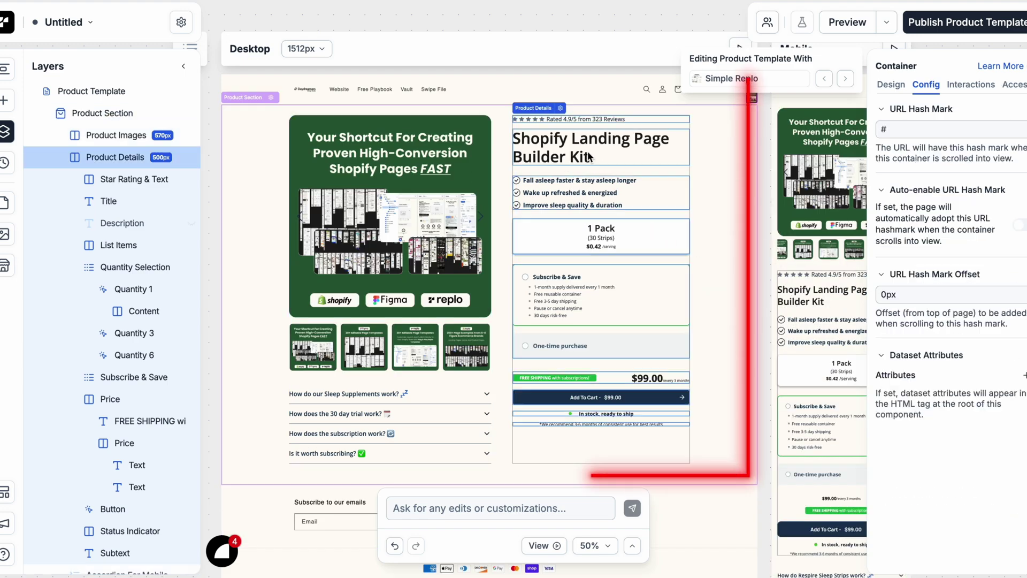
Step: Examine the image source settings of the main carousel image and select a thumbnail image in Product Images
click(428, 170)
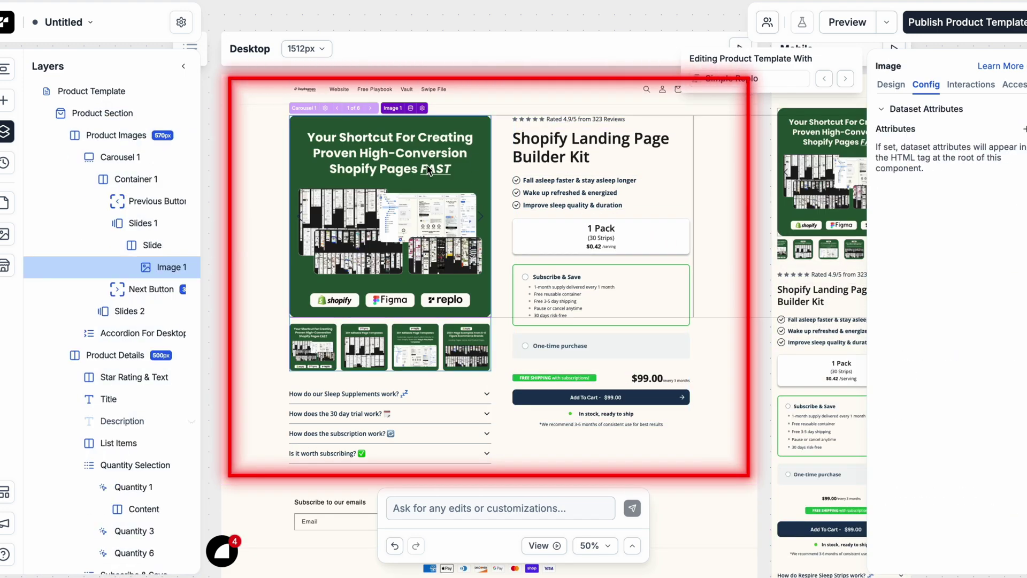
click(891, 85)
click(957, 408)
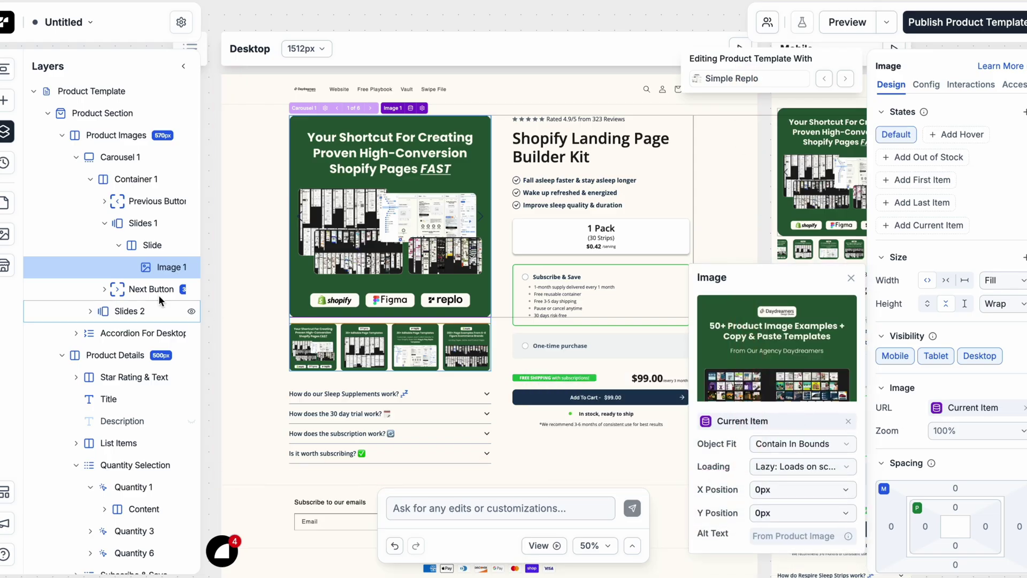
click(140, 229)
click(349, 343)
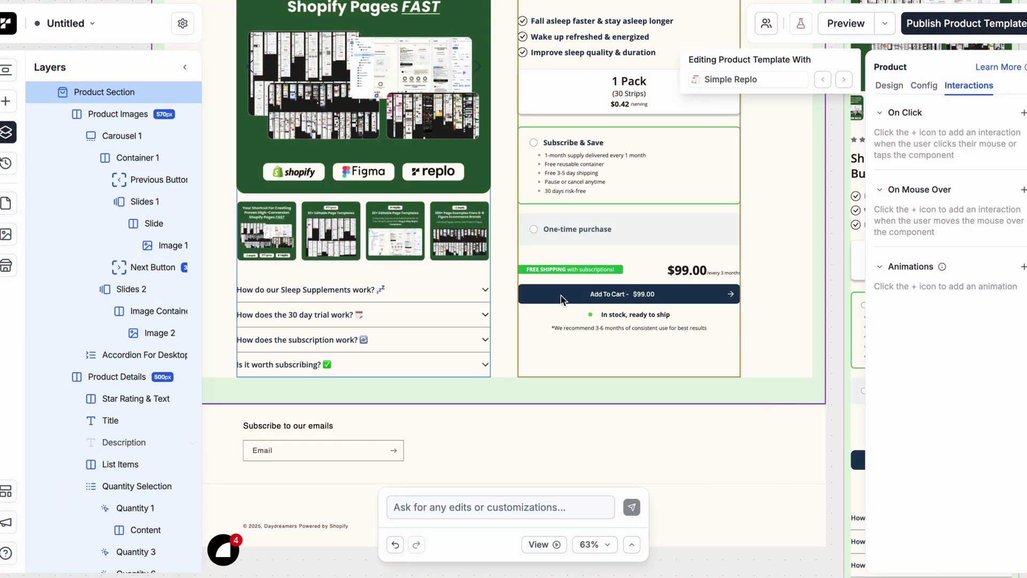
Step: Set the Add To Cart button's padding to 24px on all sides
click(559, 298)
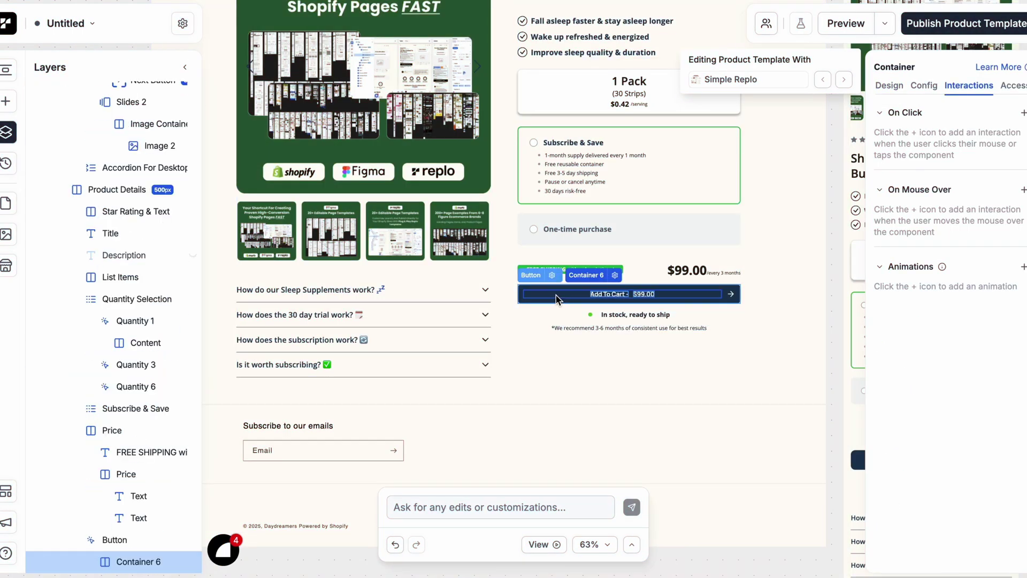
click(890, 88)
scroll(938, 261, down, 5)
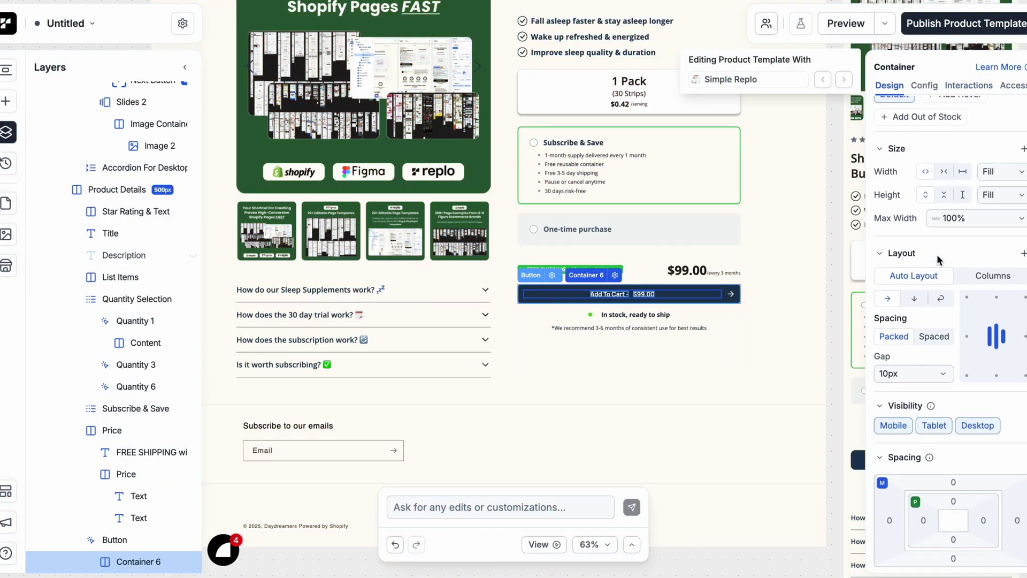
click(733, 292)
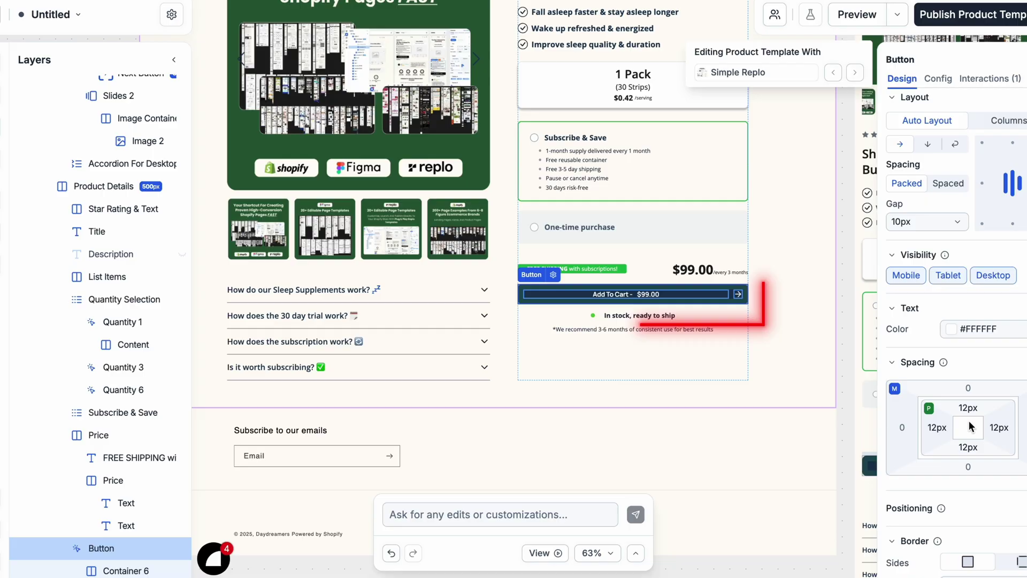
drag(1012, 434, 1013, 427)
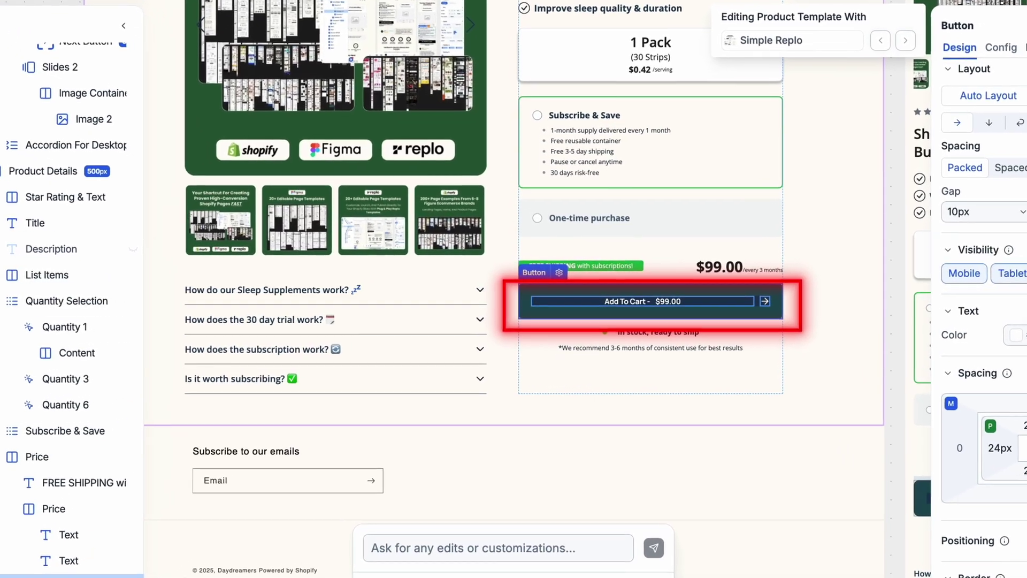
click(660, 305)
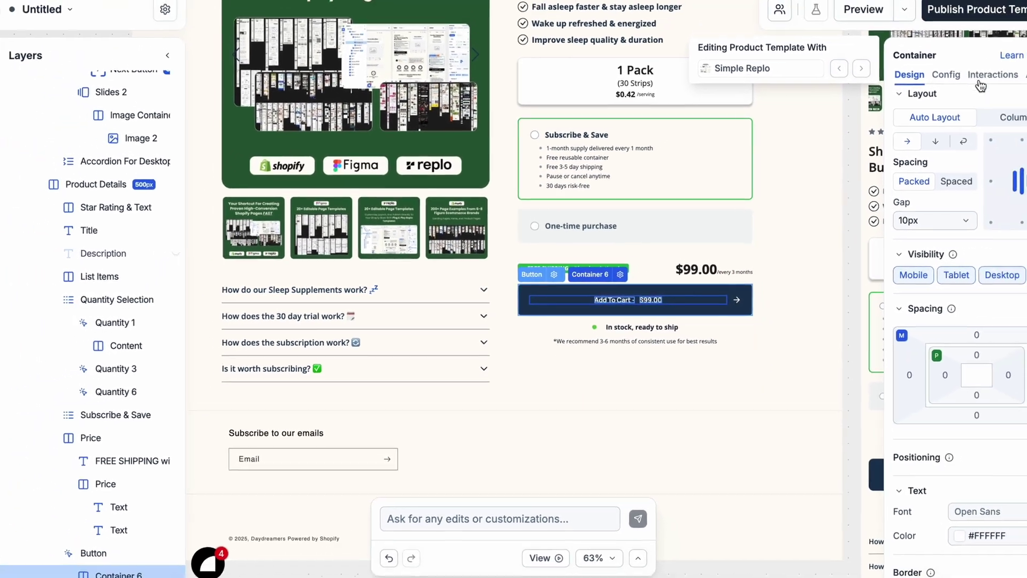
click(747, 299)
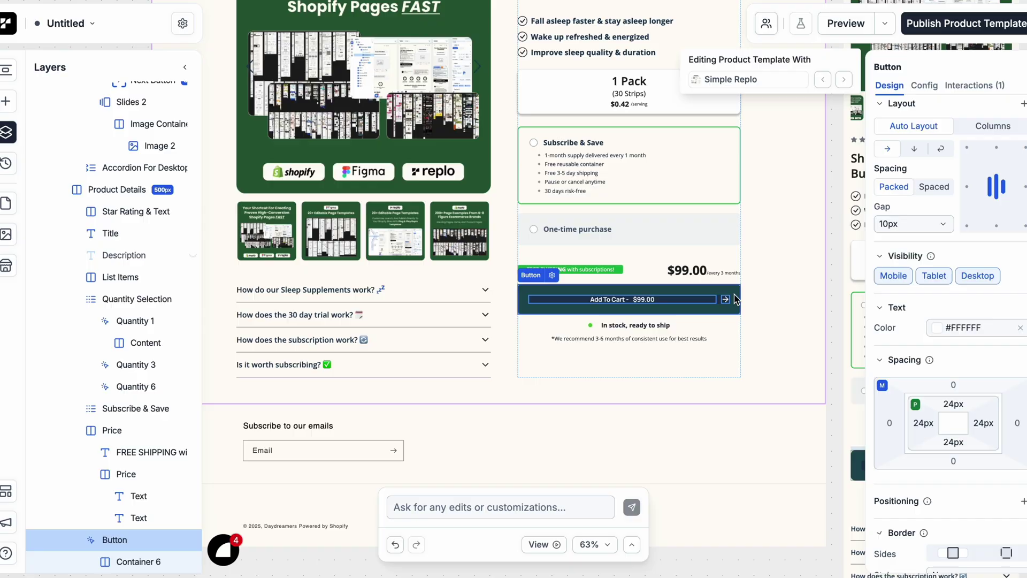
Step: Examine the Add To Cart button's Add Product to Cart interaction, its product connection and the other available on-click interactions
click(963, 87)
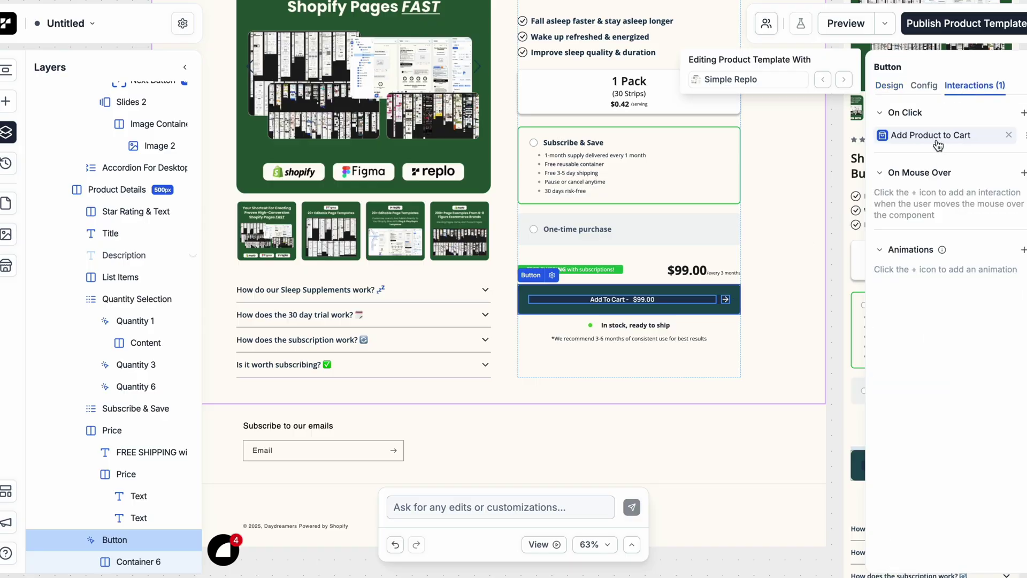
click(937, 138)
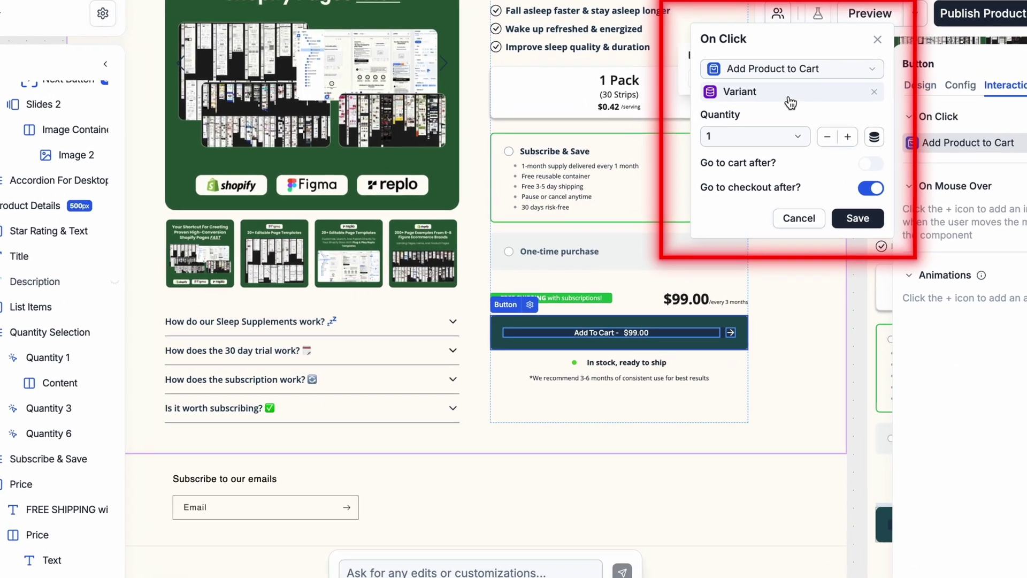
click(790, 103)
click(615, 124)
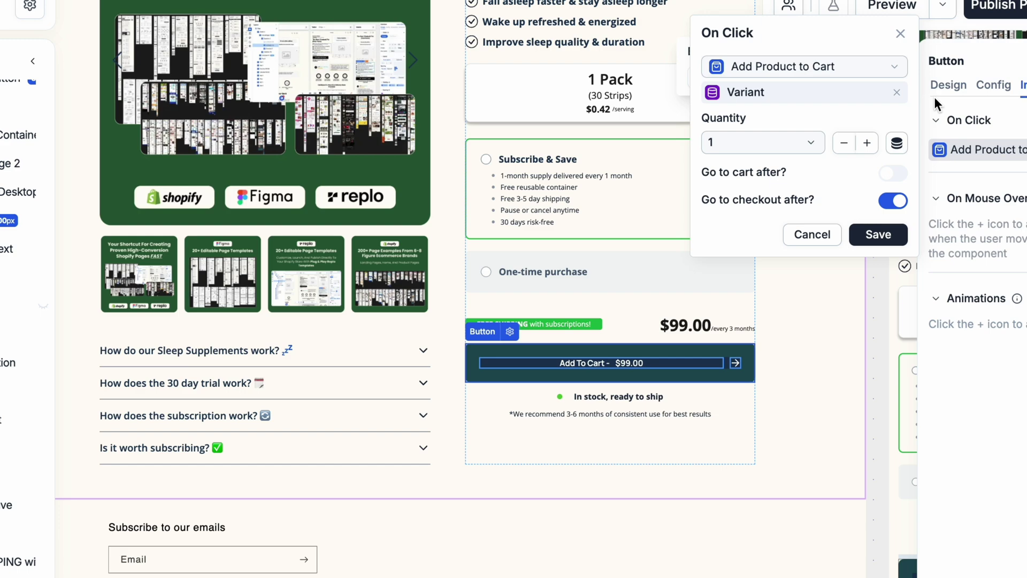
click(824, 96)
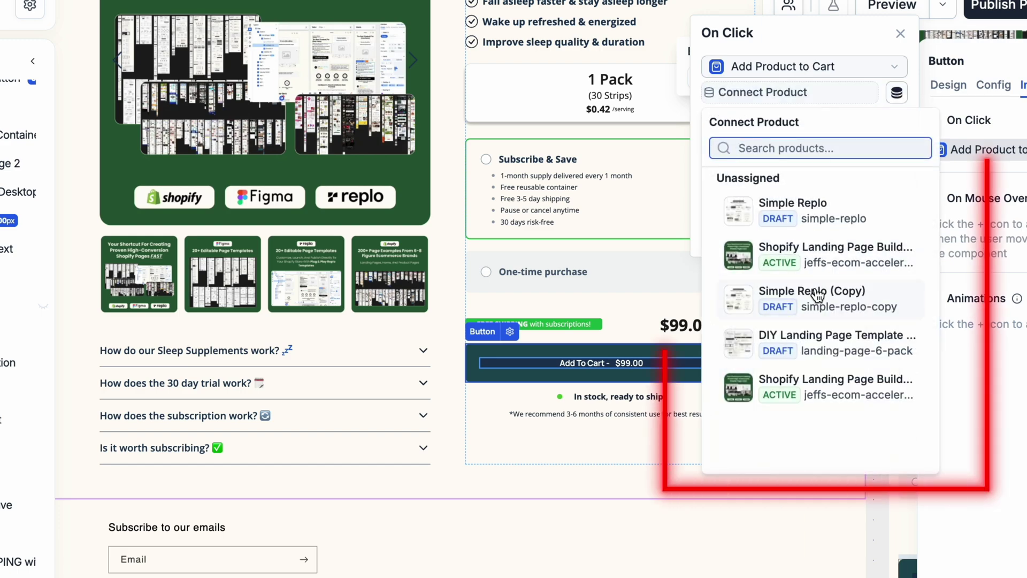
click(818, 264)
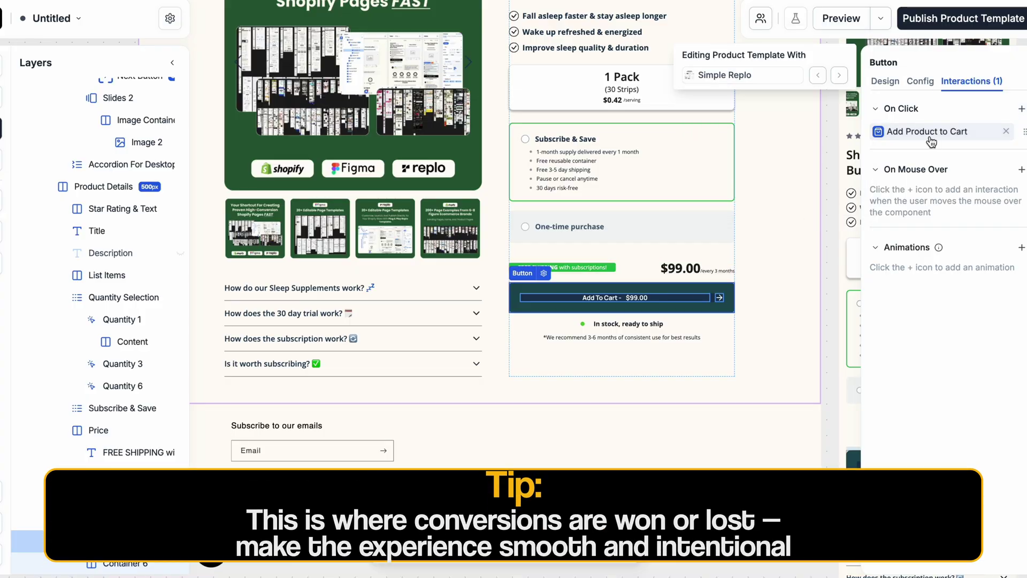
click(804, 126)
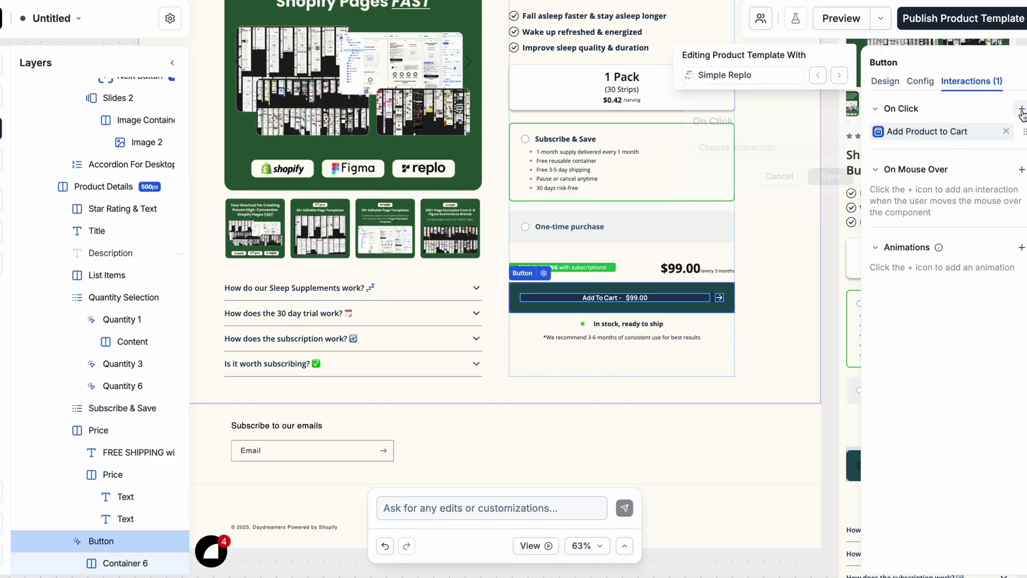
click(844, 117)
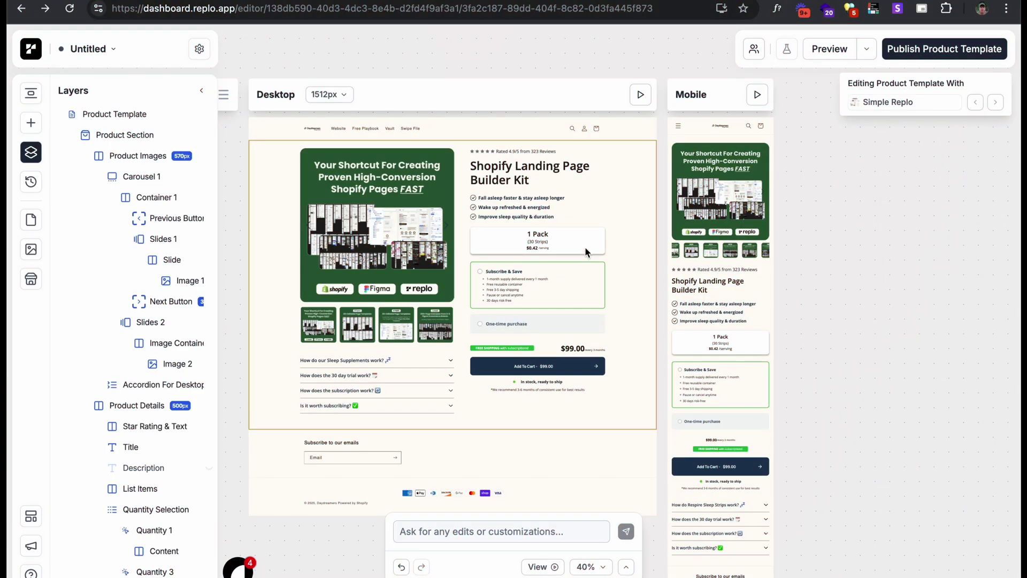
Step: Select the Product Section and check which Shopify product is connected in its configuration
click(621, 202)
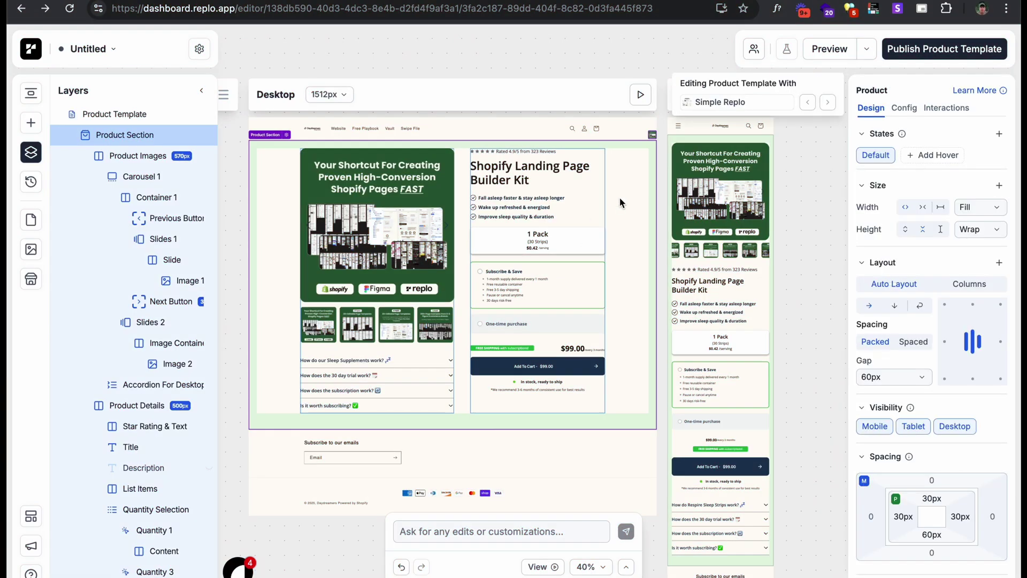
click(904, 109)
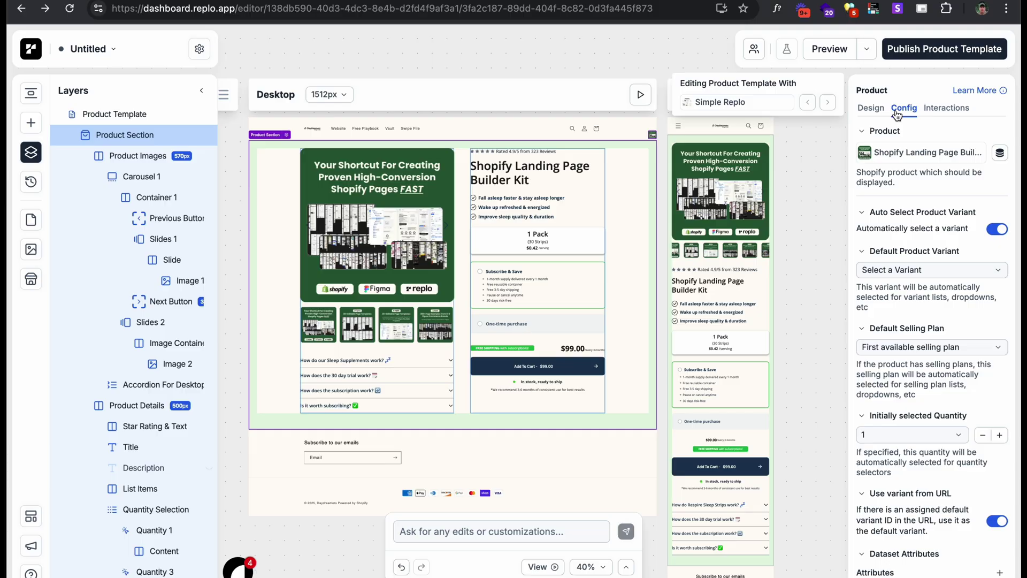
click(916, 149)
click(916, 150)
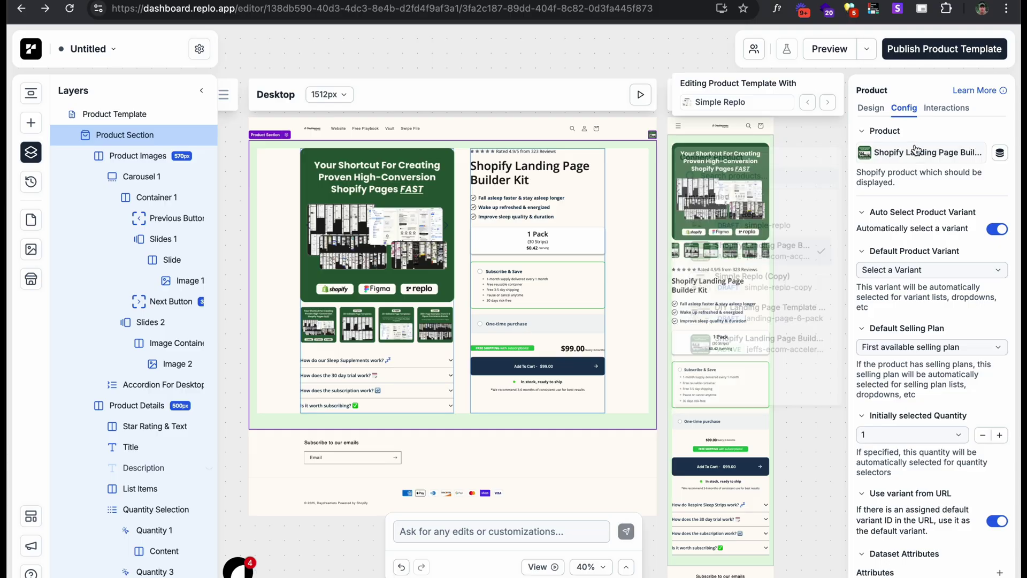
Step: Assign the Shopify Landing Page Builder Kit product to the template and save the template settings
click(205, 54)
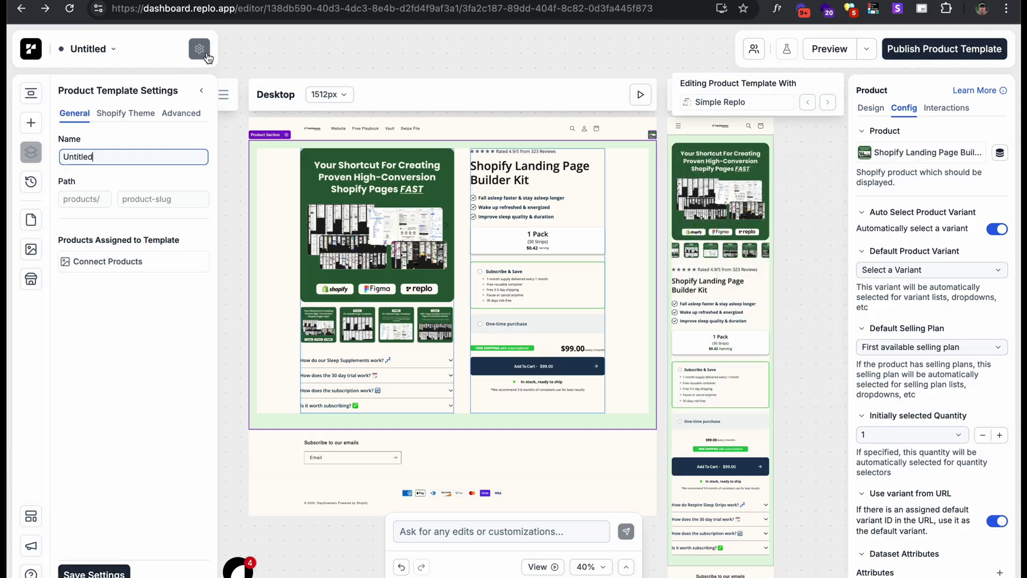
click(112, 267)
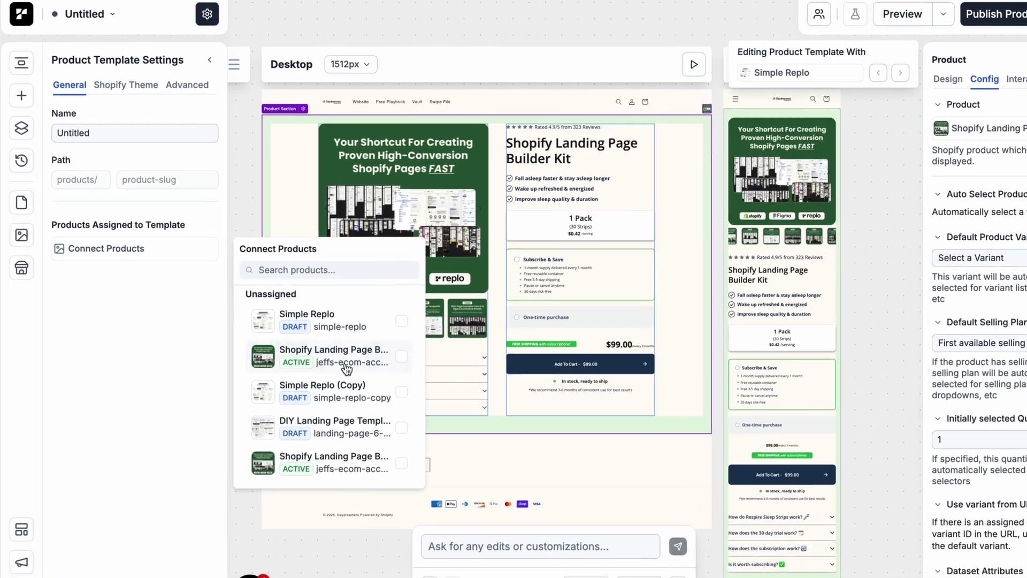
click(321, 359)
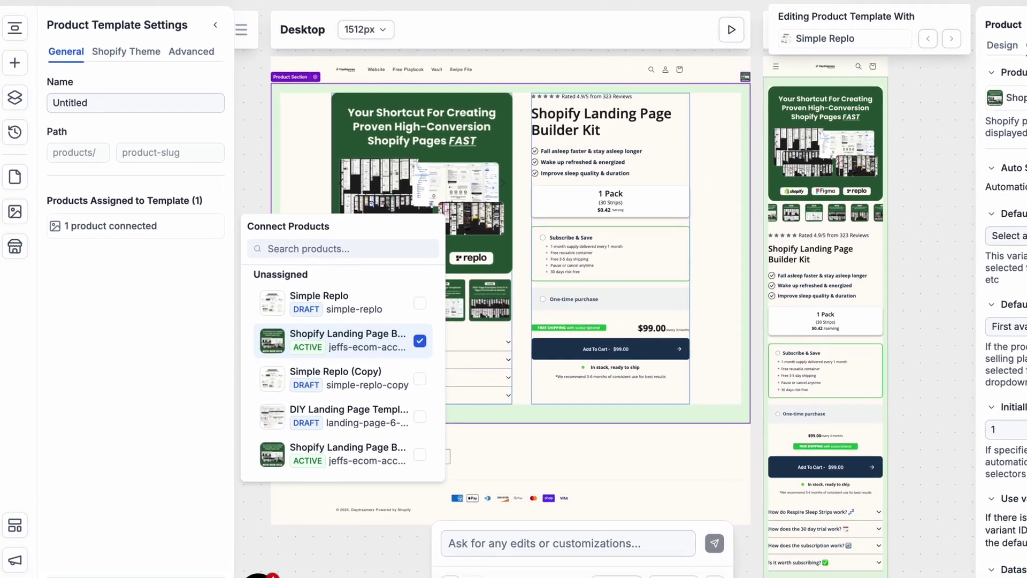
click(91, 568)
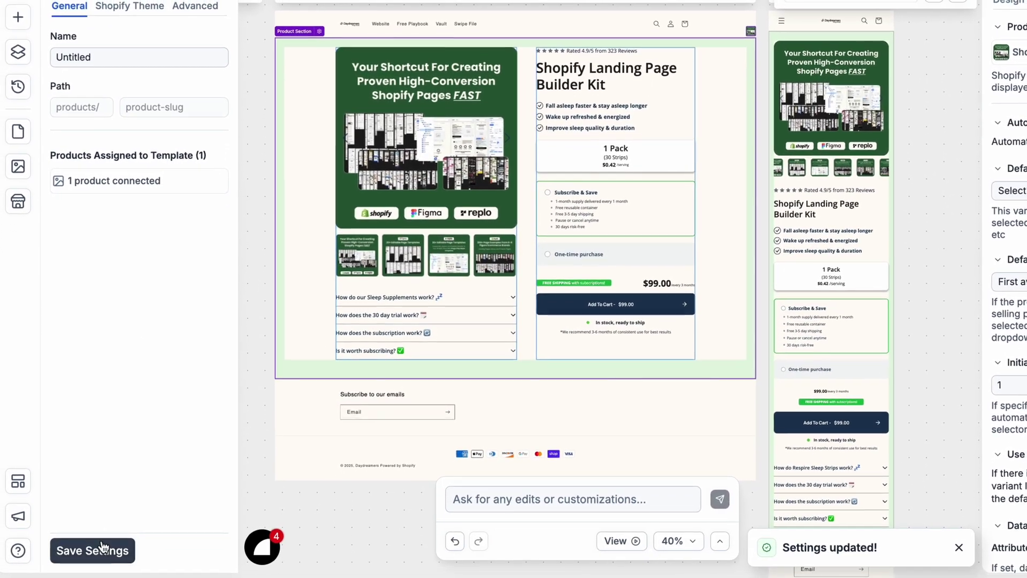
click(89, 550)
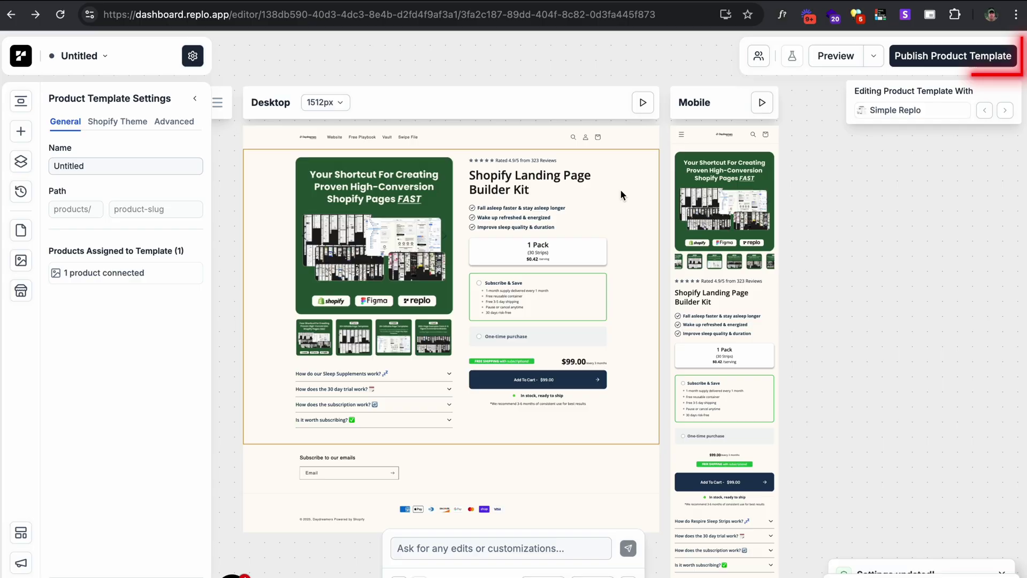
Step: Publish the product template and set the Shopify Landing Page Builder Kit as the product it is edited with
click(707, 108)
click(954, 60)
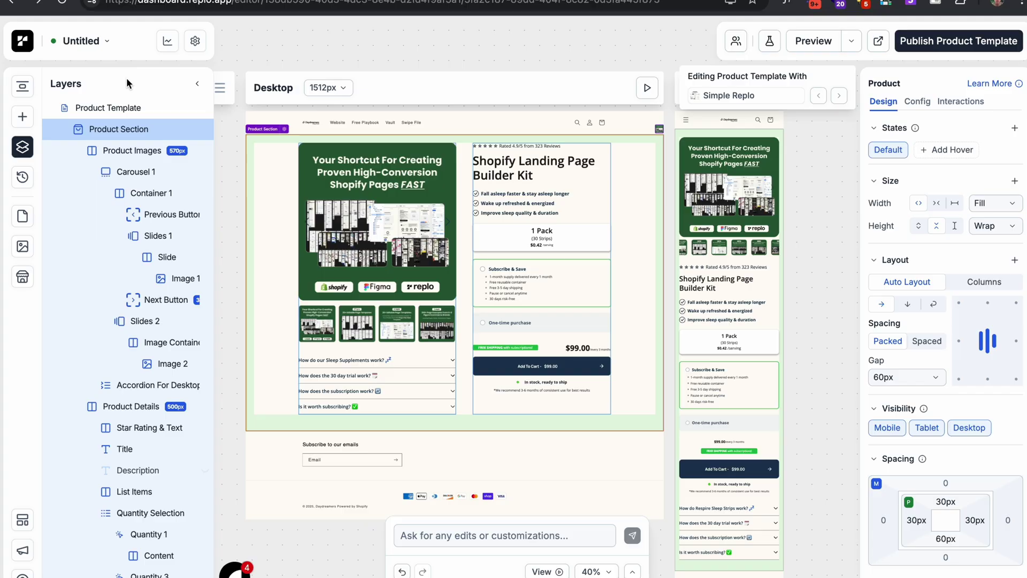
click(762, 96)
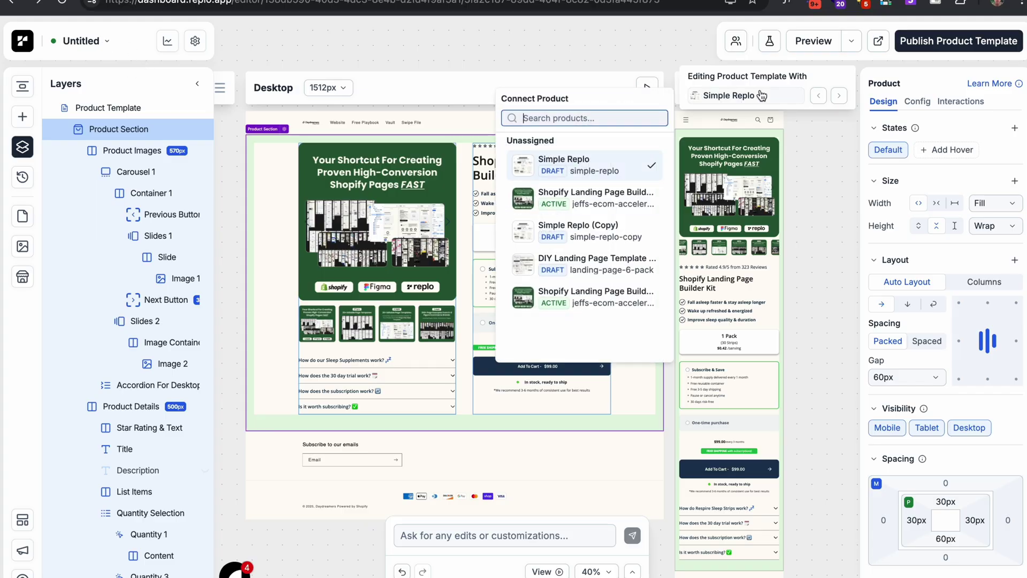
click(614, 202)
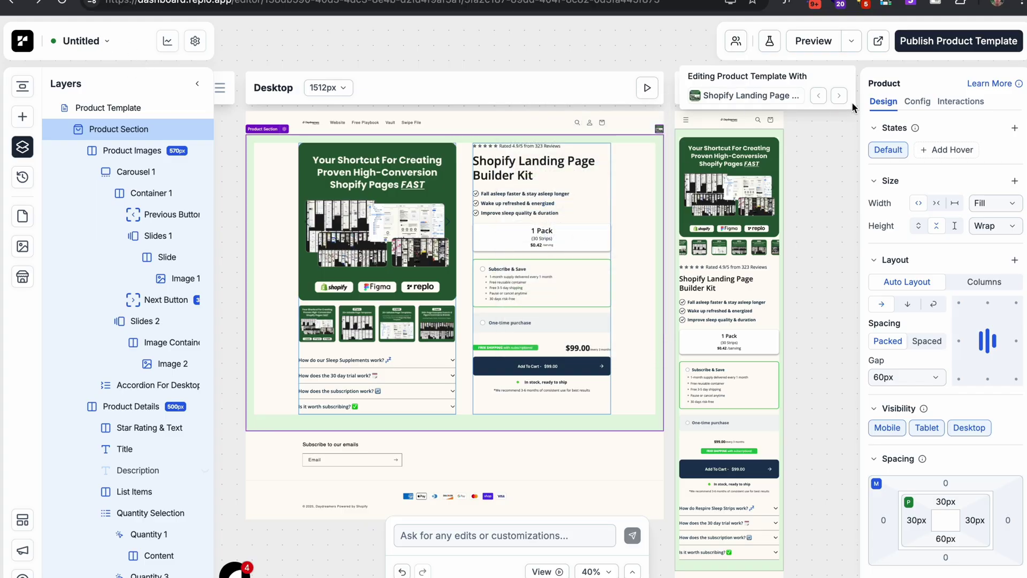
Step: Review the list of products assigned to the template in the Product Template Settings
click(194, 42)
click(119, 332)
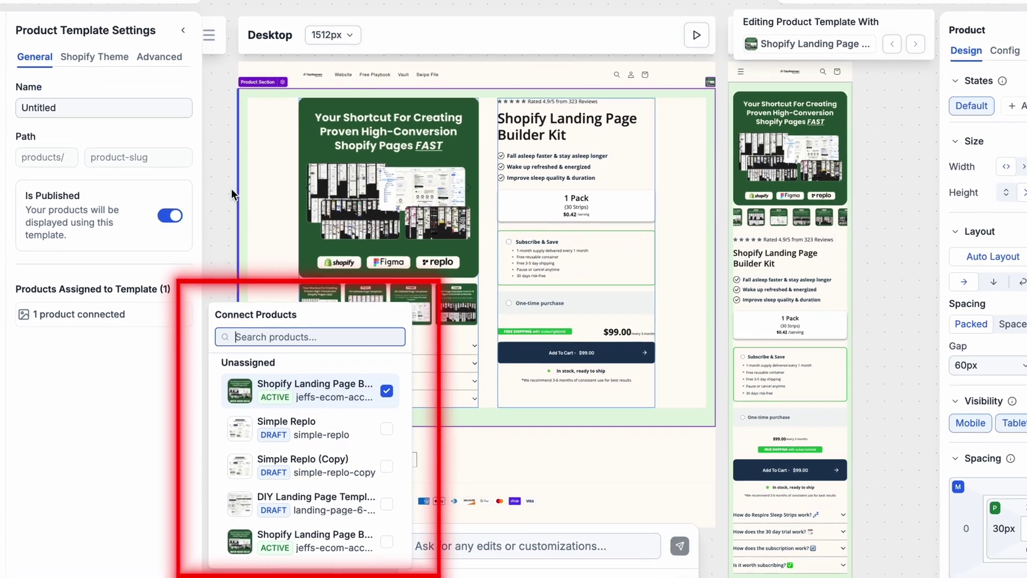
click(237, 223)
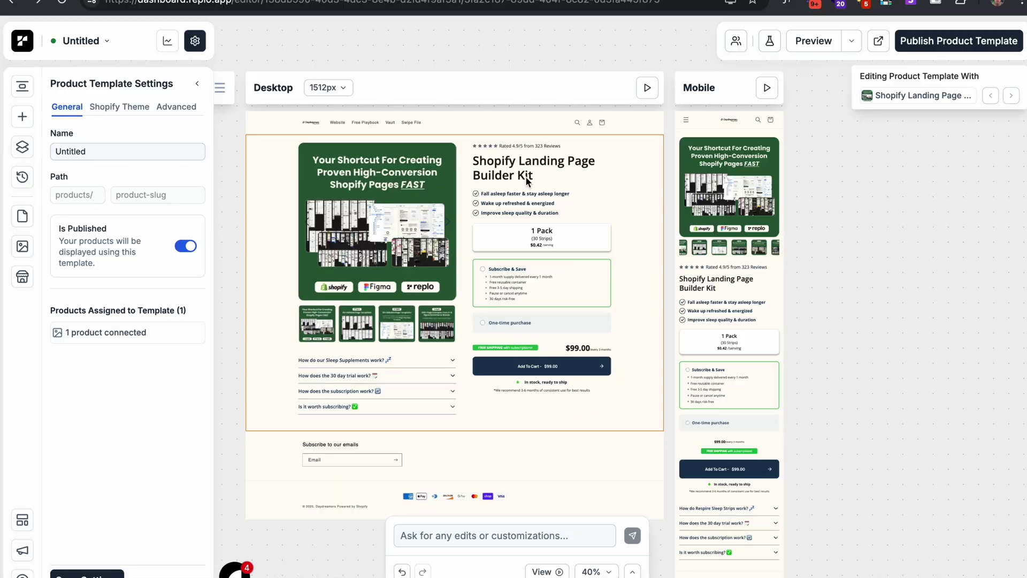
Step: Recheck the Product Section's connected product and open the published product page
click(560, 131)
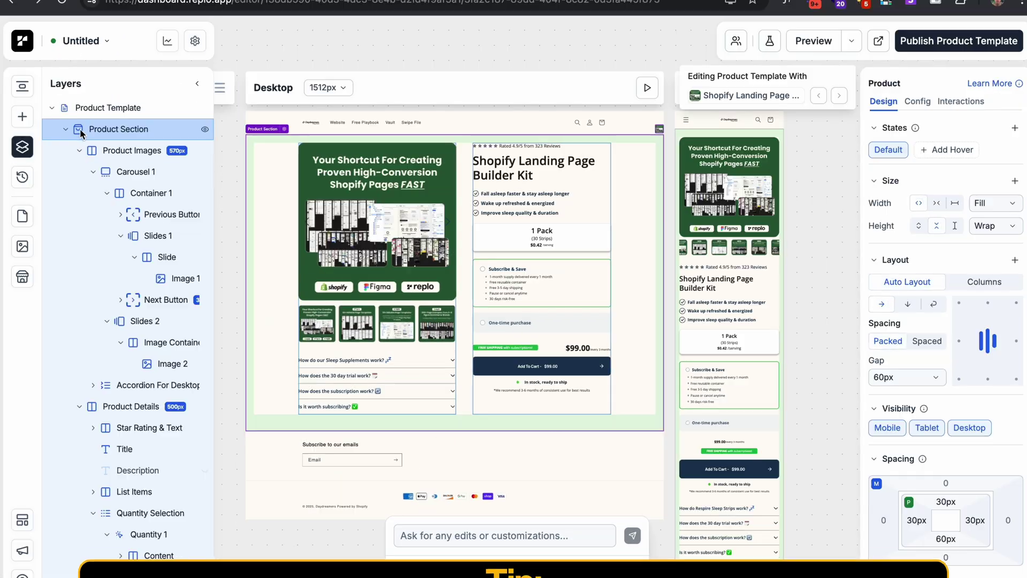
click(917, 101)
click(925, 153)
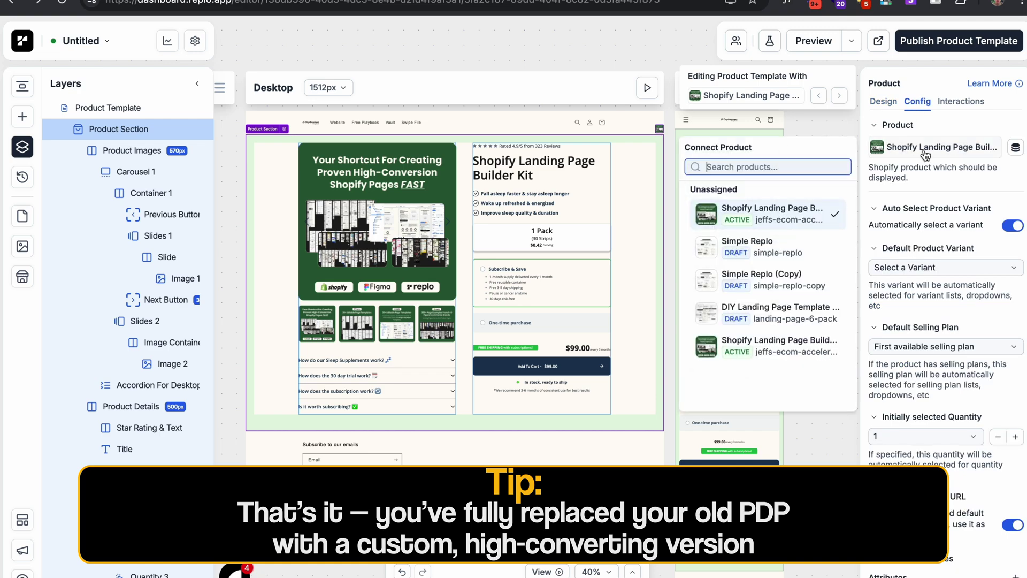
click(976, 130)
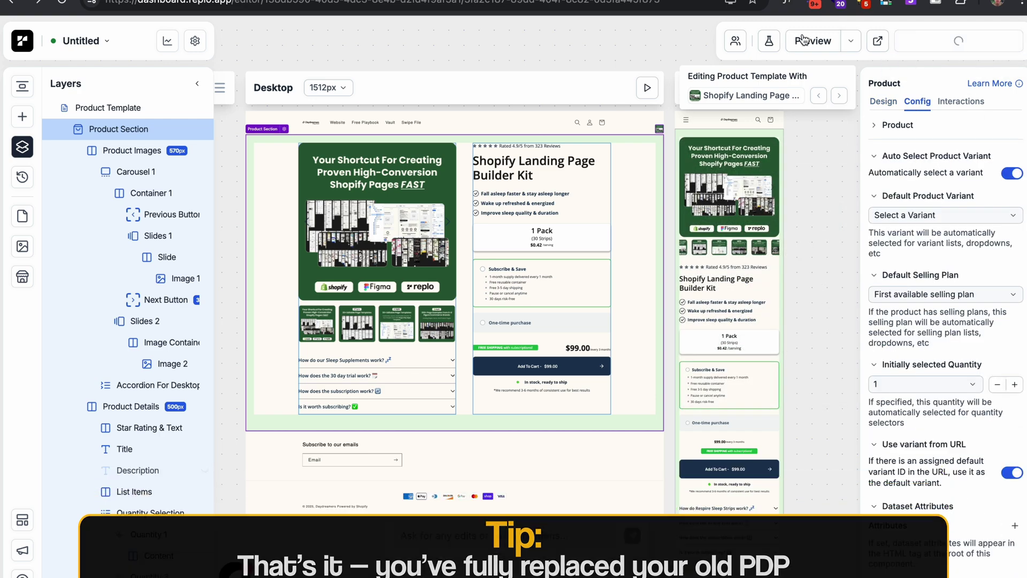
click(879, 42)
Step: In the B4 v2 | Single Flavor template, examine the product connection of the Product 2 component
scroll(695, 150, down, 3)
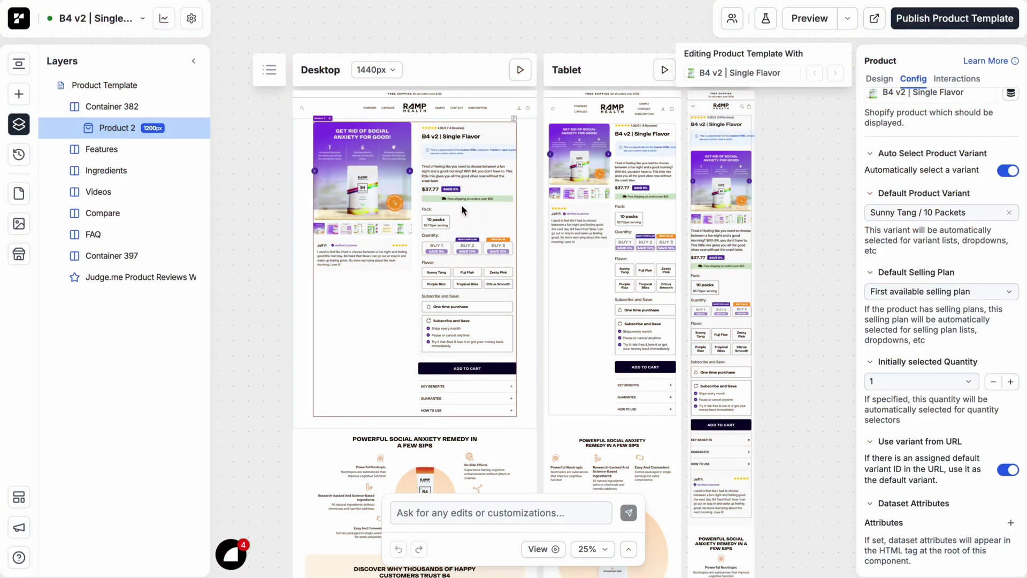
scroll(455, 204, up, 3)
scroll(418, 197, left, 2)
scroll(418, 196, up, 1)
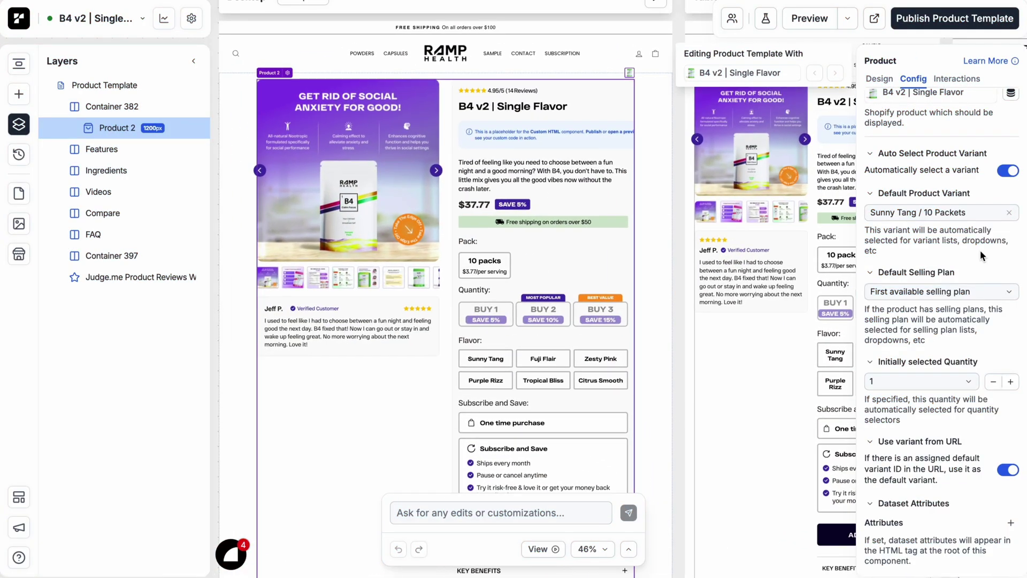
scroll(970, 231, up, 1)
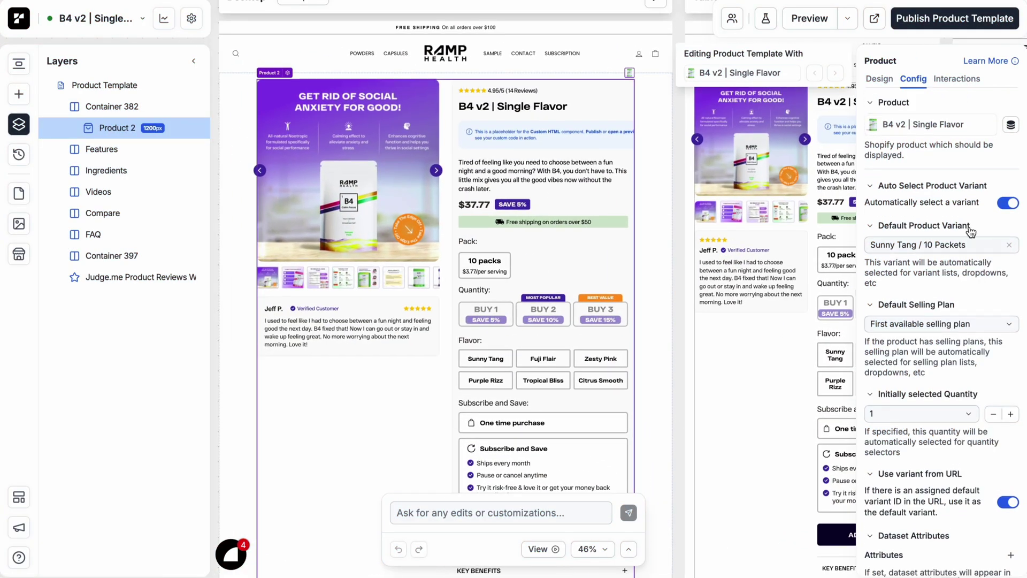
click(934, 140)
Step: Review the default selling plan choices and remaining product settings of the Product 2 component
click(920, 323)
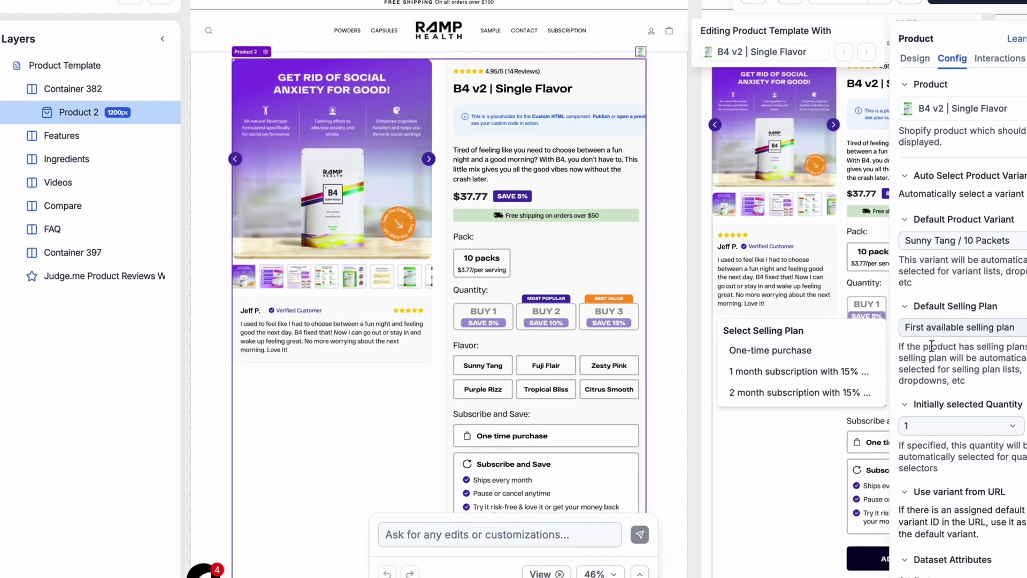
click(953, 336)
scroll(952, 351, down, 1)
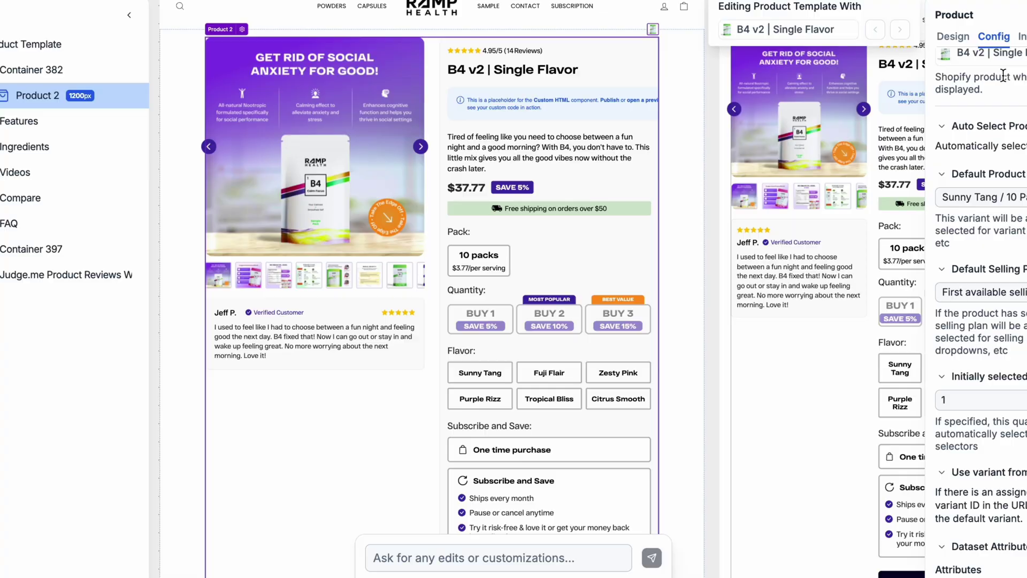
click(1023, 36)
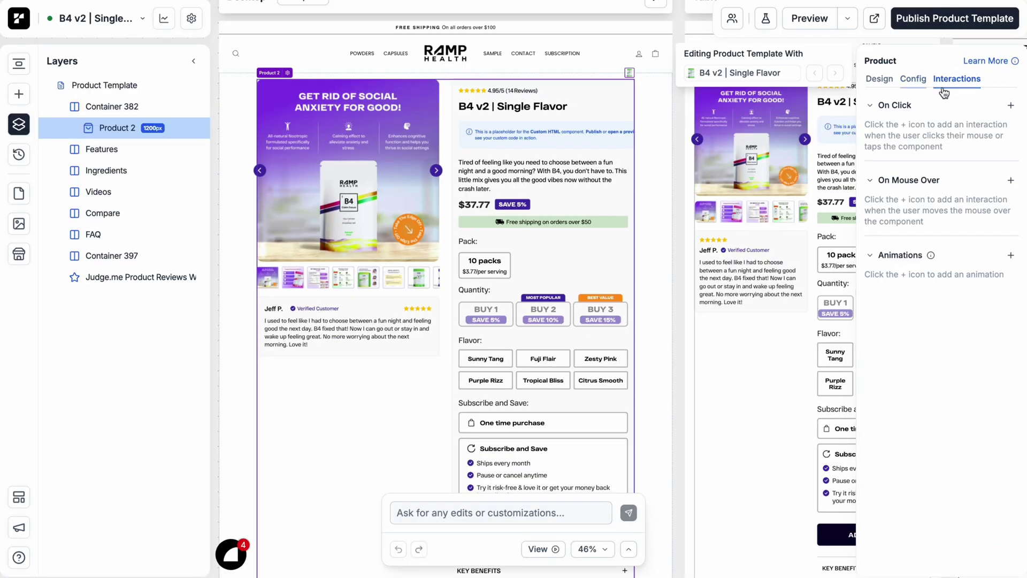
Step: Select the option list under Pack and examine its product option and option value settings, including the container inside it
click(470, 152)
click(448, 151)
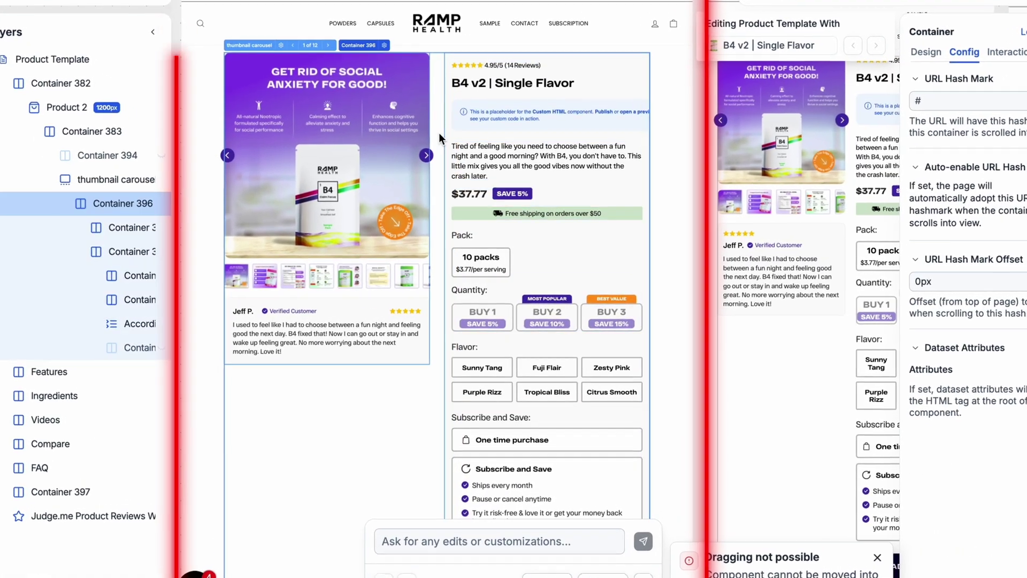
double_click(560, 270)
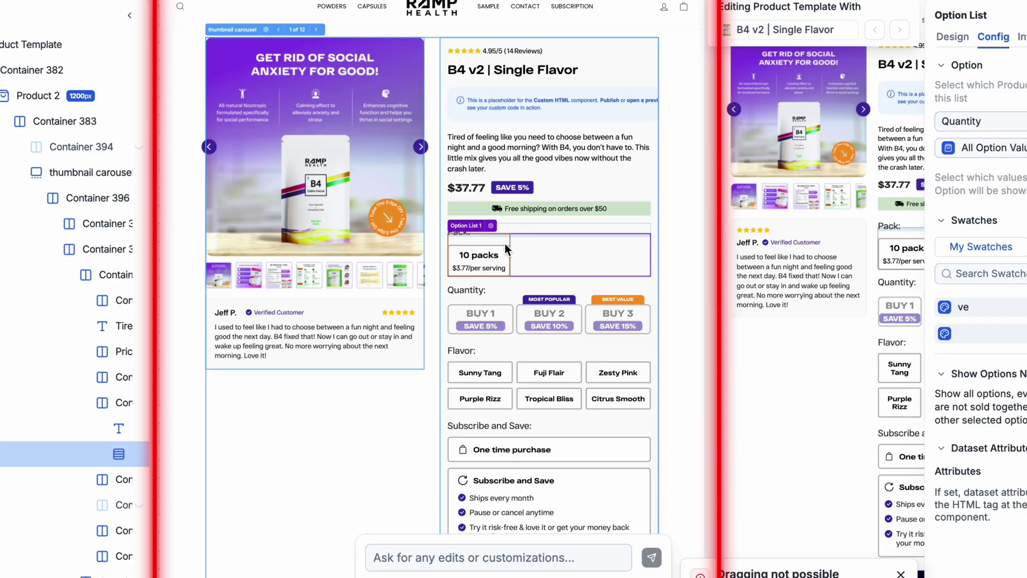
click(505, 243)
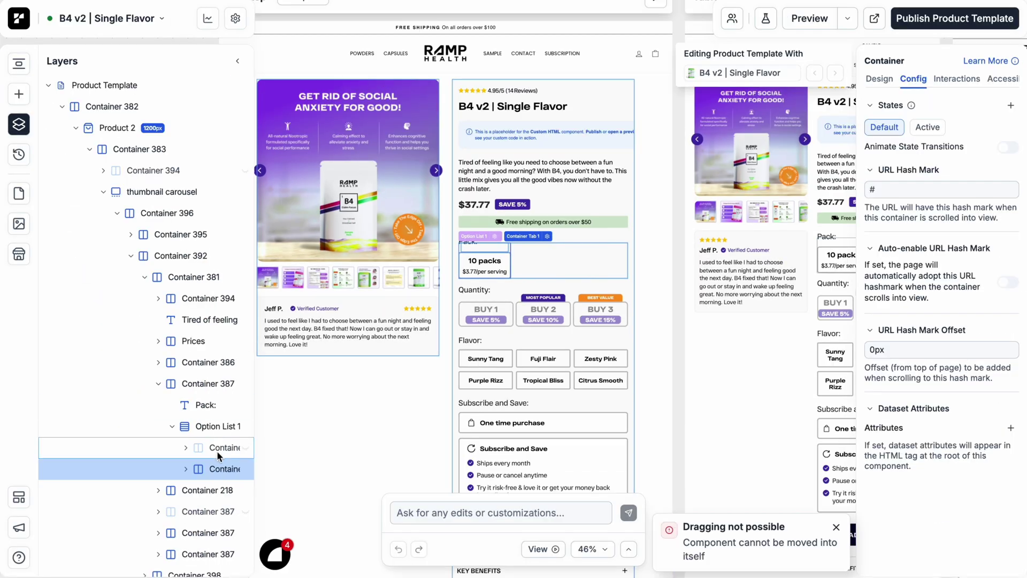
click(215, 431)
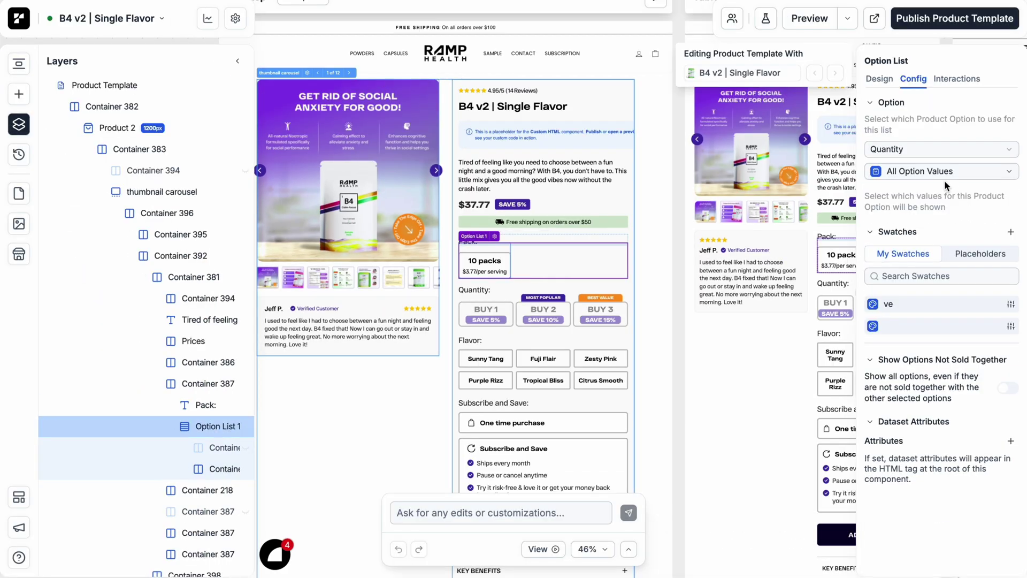
click(934, 172)
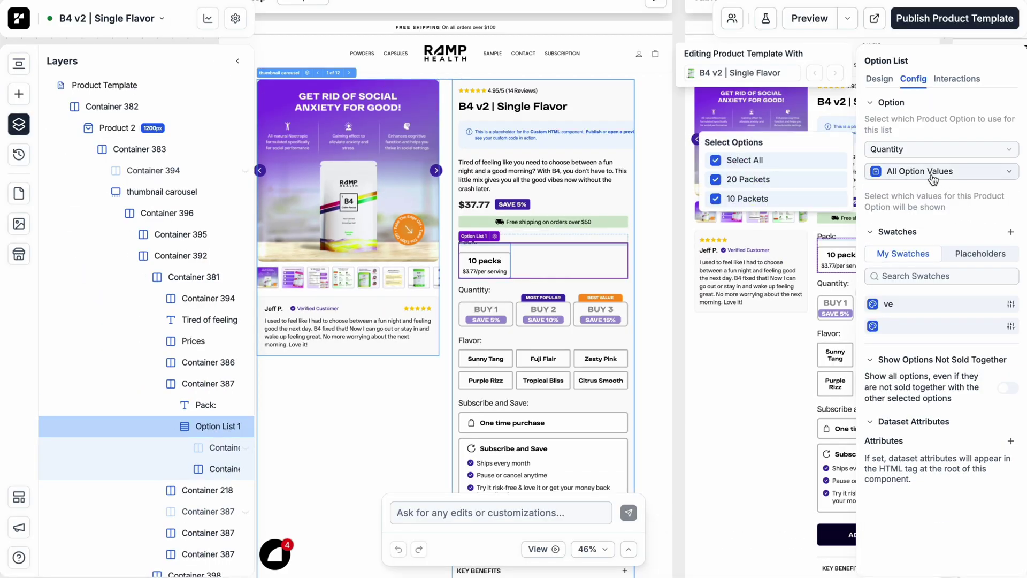
click(505, 262)
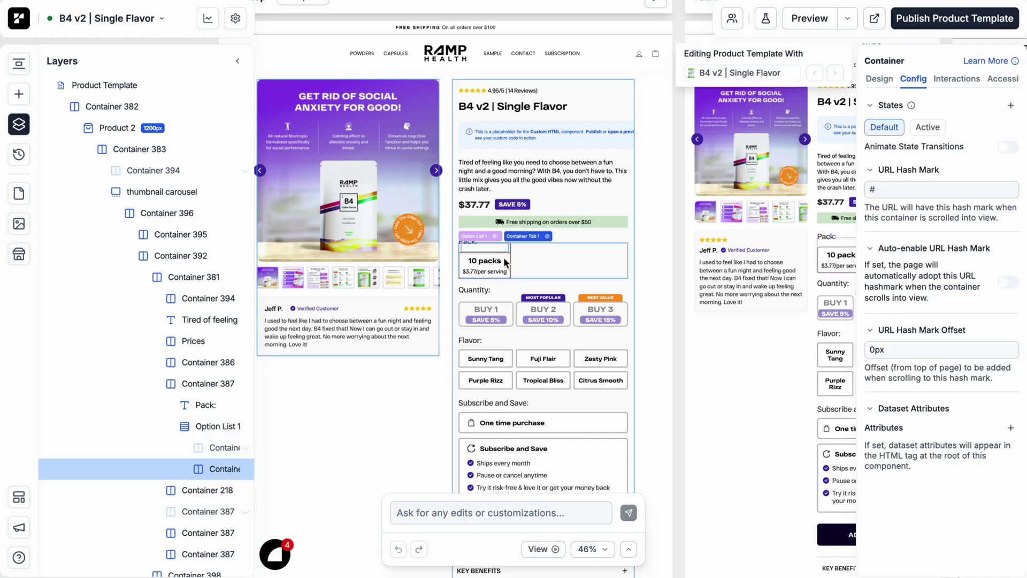
Step: Expand the container inside the Pack option list and examine the configuration of its nested container and of the surrounding container
click(186, 469)
click(211, 494)
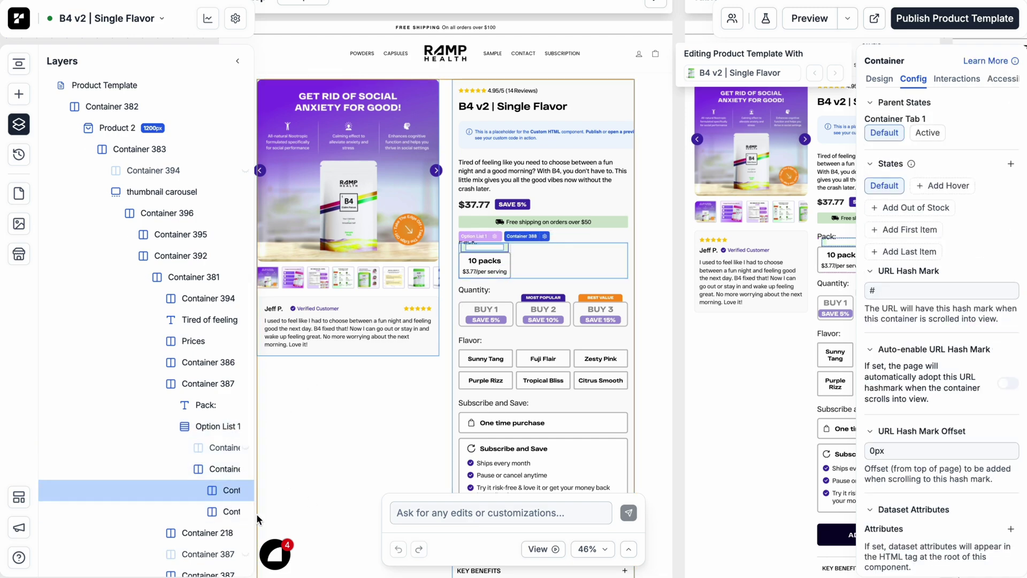
scroll(573, 297, down, 3)
click(573, 297)
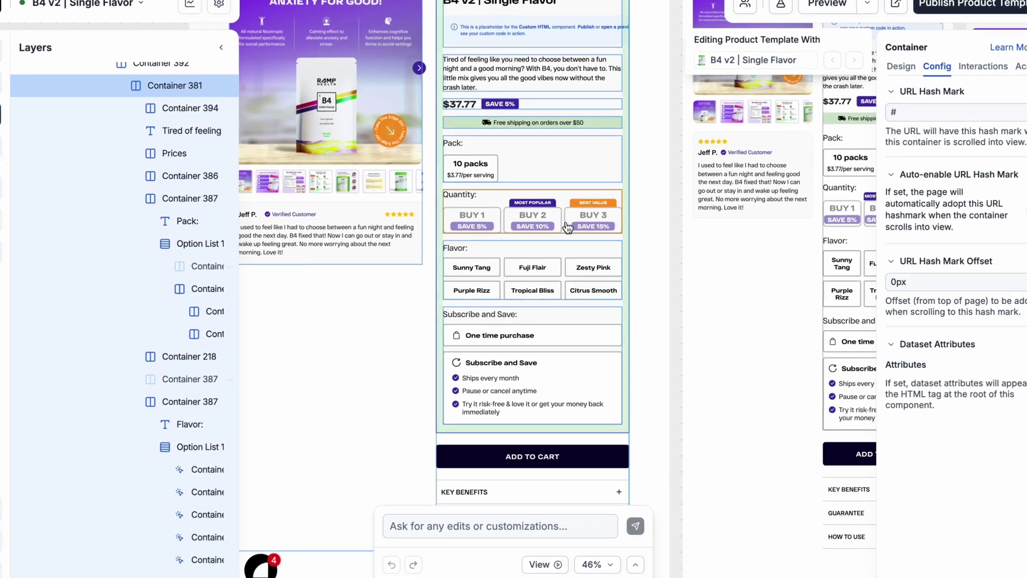
Step: Select the Quantity tabs menu and its BUY 2 tab, and examine their configuration within the product details
click(566, 222)
click(564, 220)
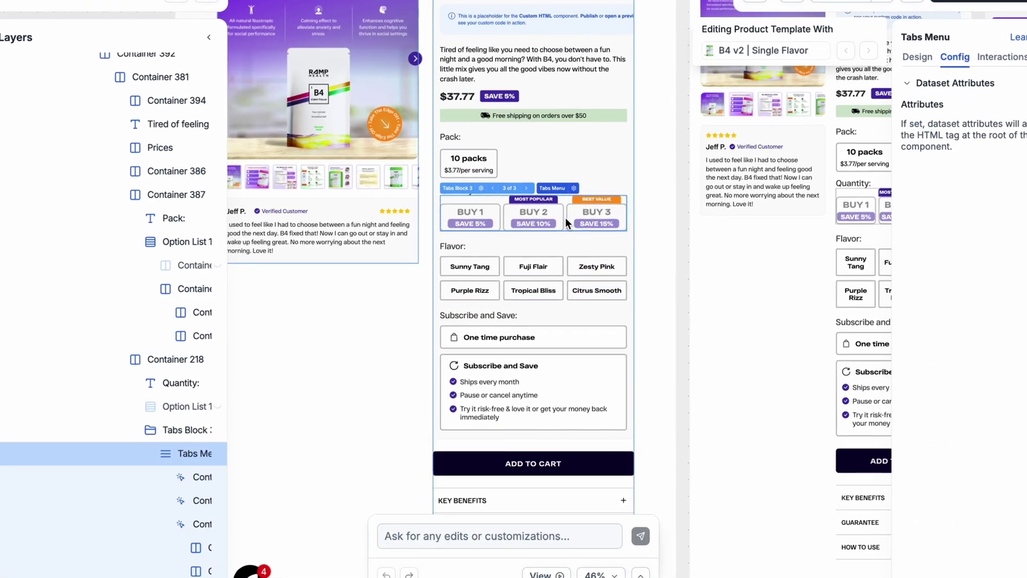
click(550, 219)
scroll(567, 258, down, 5)
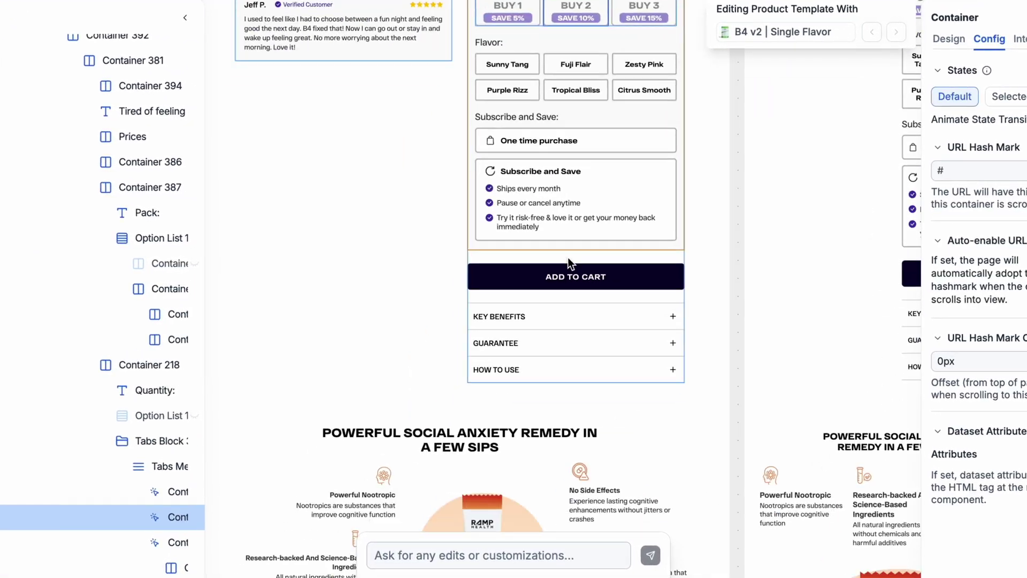
scroll(566, 259, up, 2)
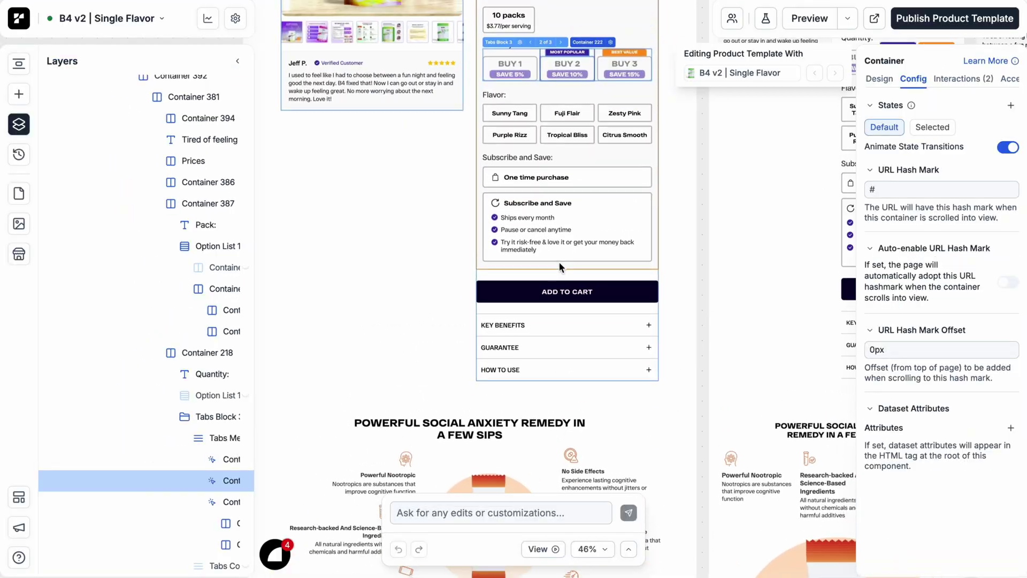
scroll(559, 261, up, 2)
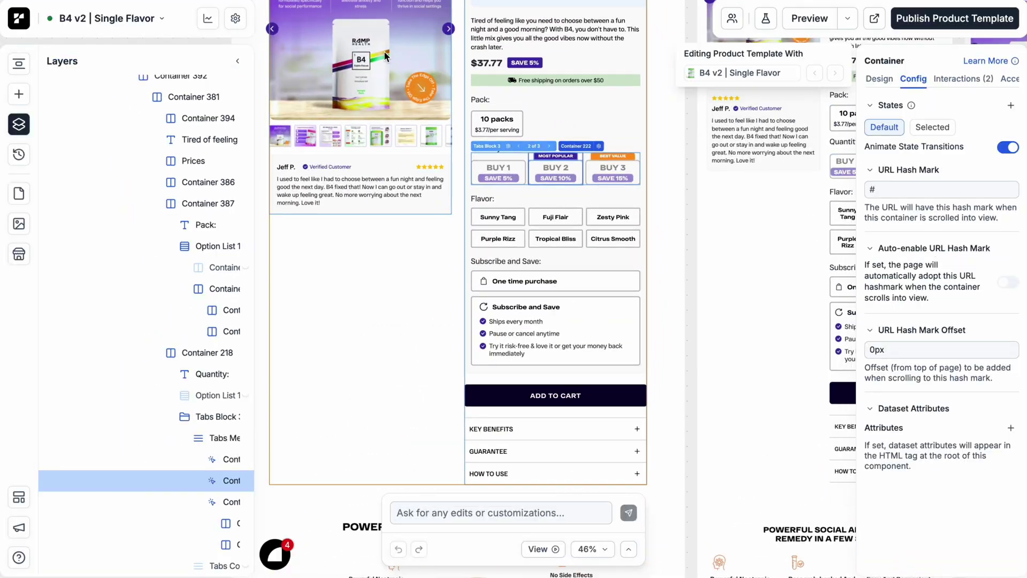
Step: Open the product template settings and review which products are assigned to the template
click(236, 18)
click(184, 129)
click(99, 299)
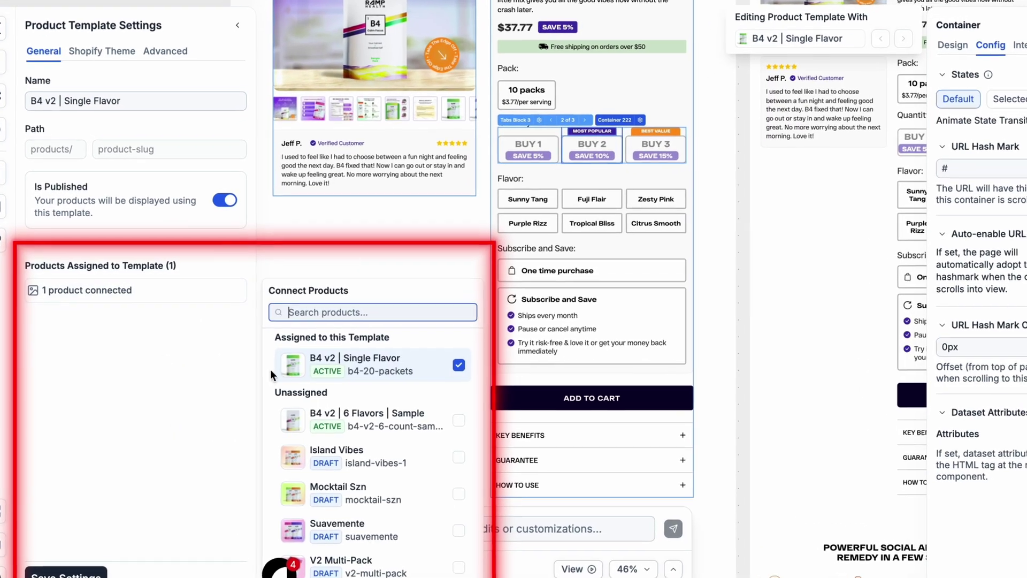
click(204, 372)
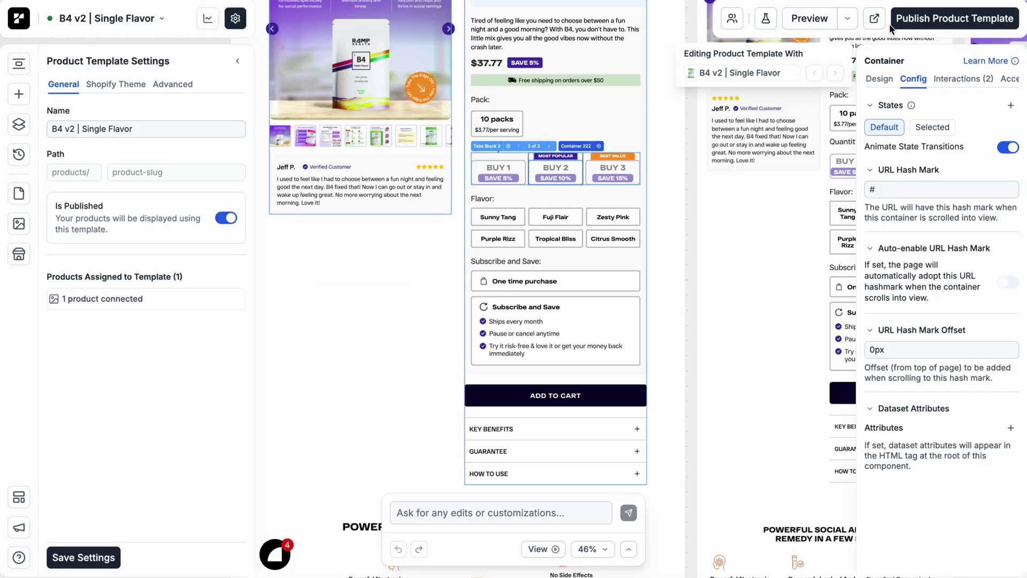
Step: Open the published B4 v2 | Single Flavor product page and look over its pack, quantity, flavor and subscription options
click(884, 28)
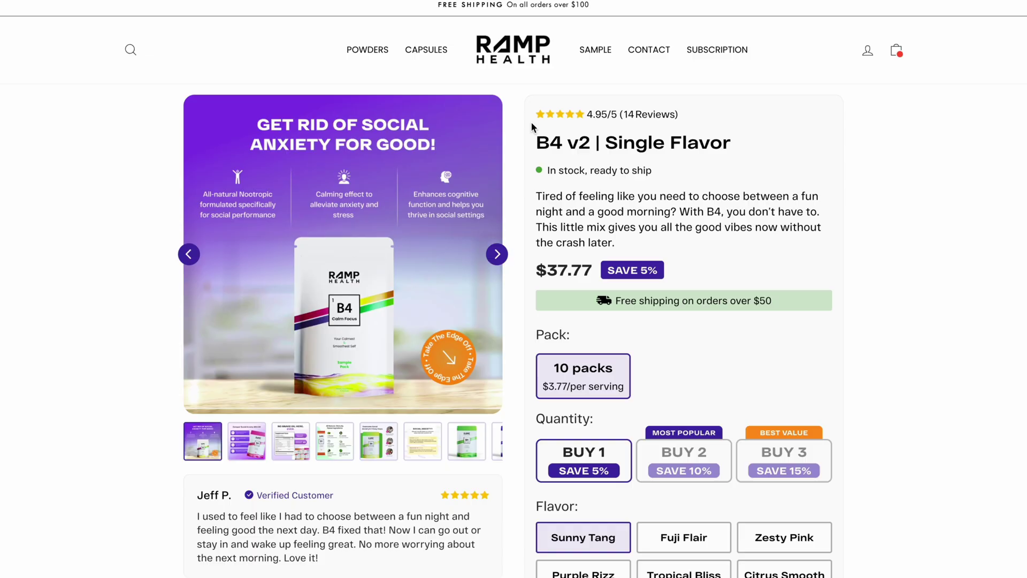
scroll(532, 123, down, 5)
scroll(532, 127, down, 8)
scroll(532, 127, up, 6)
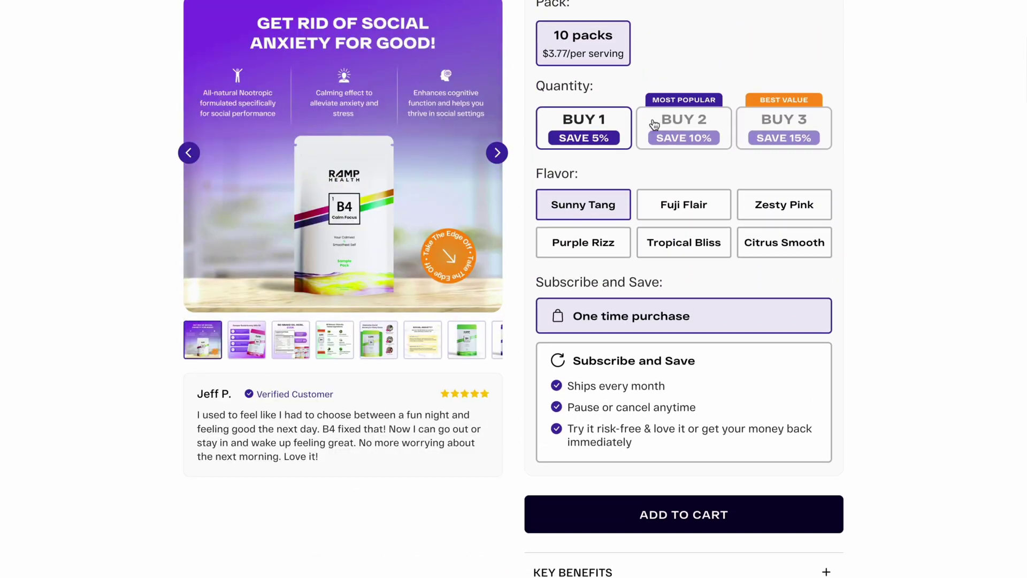
Step: Try different quantities and flavors, choose BUY 3, Citrus Smooth and Subscribe and Save, and add the product to the cart
click(678, 127)
click(694, 208)
click(685, 240)
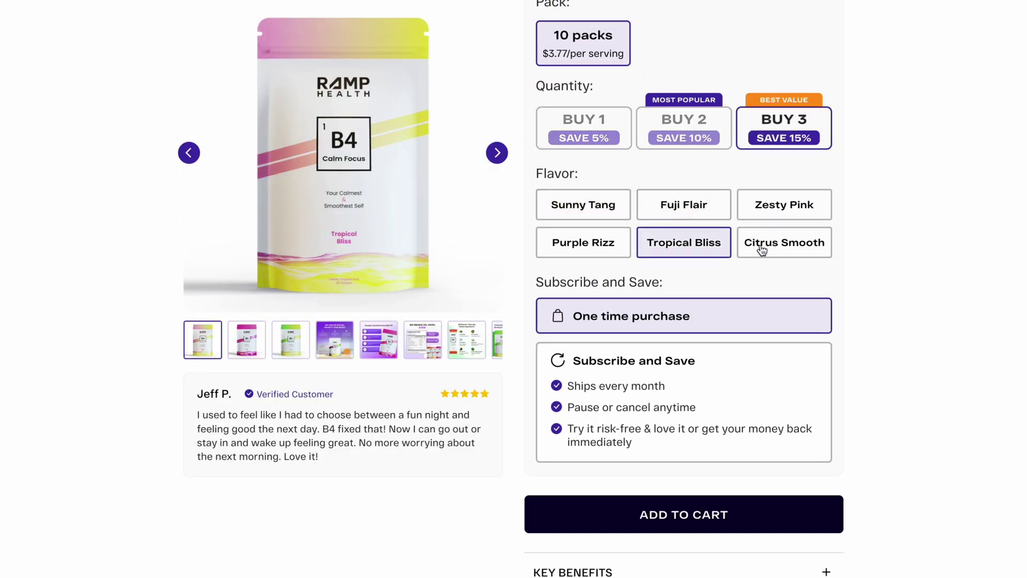
click(763, 247)
click(715, 389)
scroll(715, 393, down, 3)
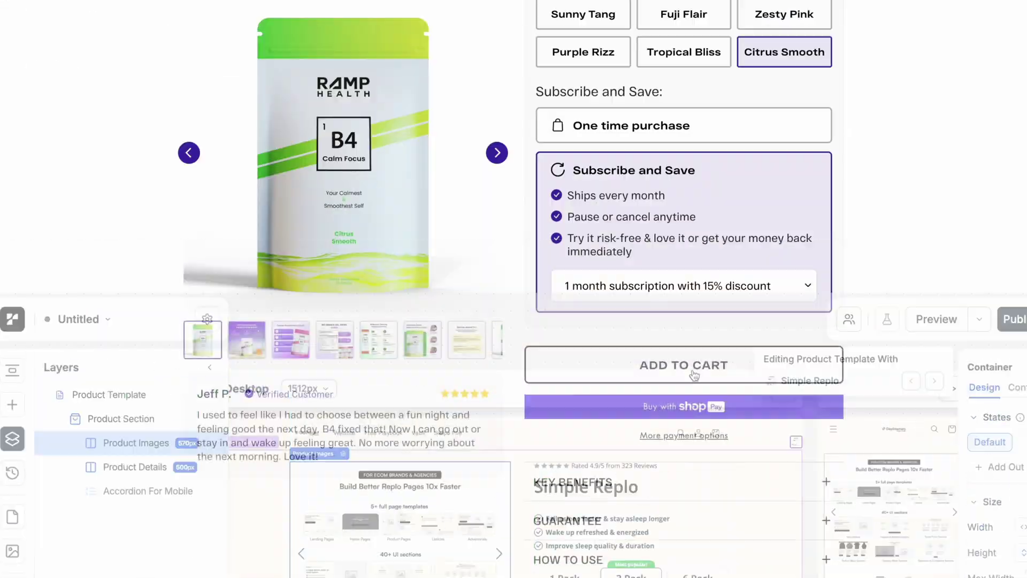
click(706, 373)
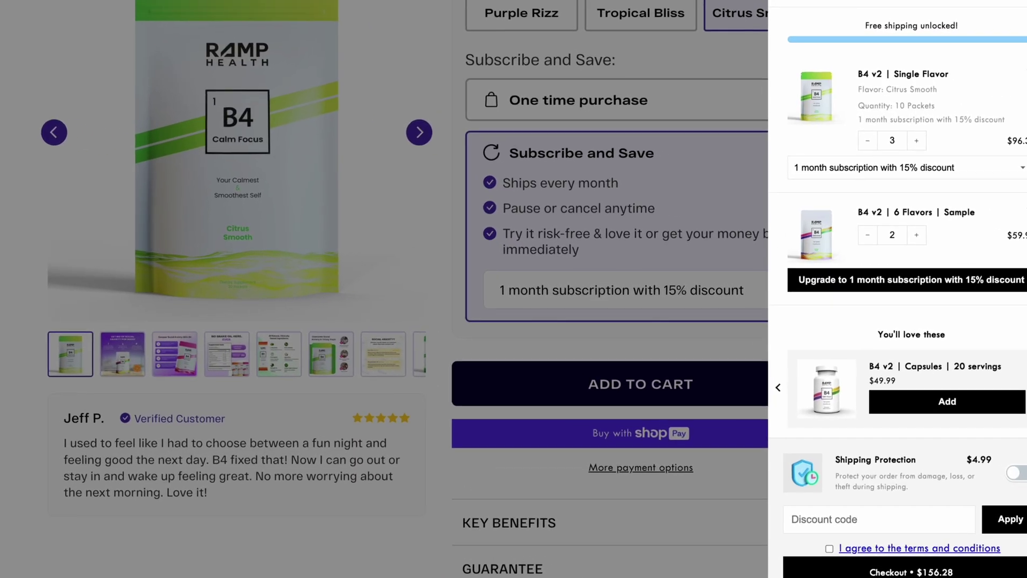